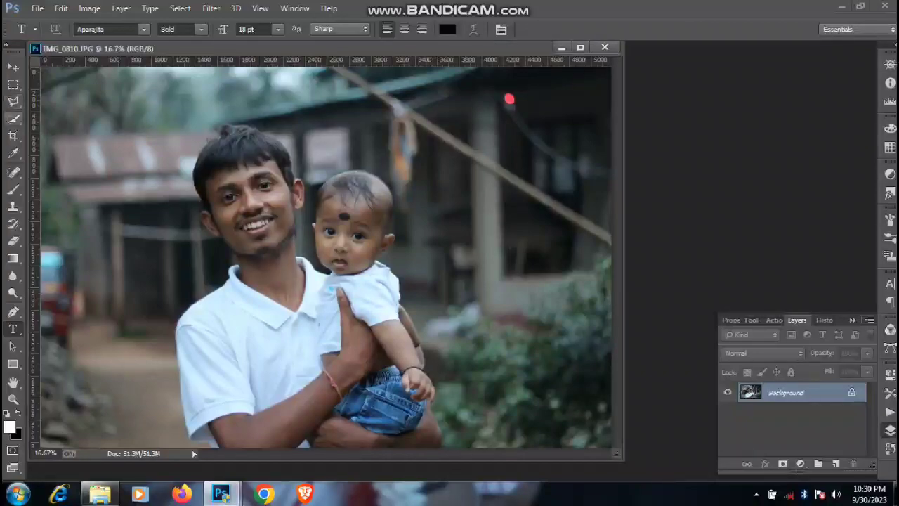
# - Select the man and the baby with the Quick Selection tool, using a brush size of 200
pyautogui.press('w')
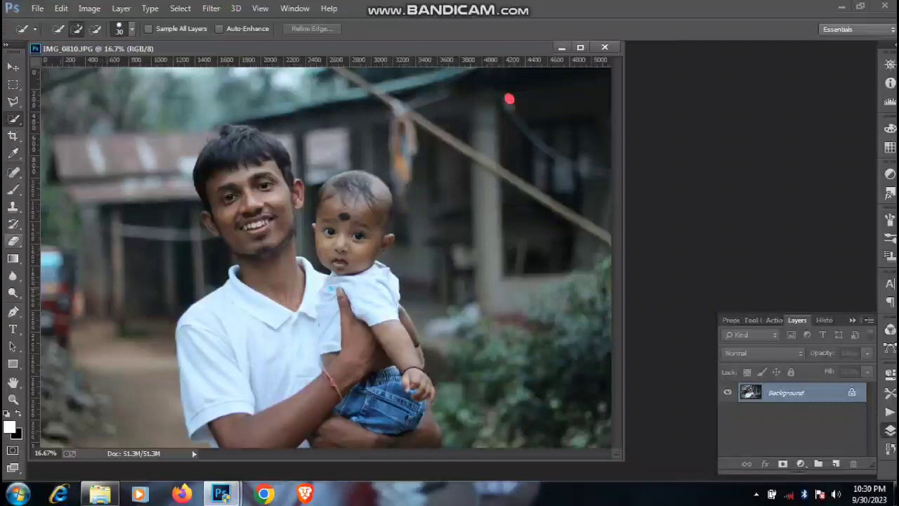
pyautogui.press(']')
pyautogui.press(']')
pyautogui.press(']')
pyautogui.press(']')
pyautogui.press(']')
pyautogui.press(']')
pyautogui.press(']')
pyautogui.press(']')
pyautogui.press(']')
pyautogui.press(']')
pyautogui.press(']')
pyautogui.press(']')
pyautogui.moveTo(243, 175)
pyautogui.mouseDown()
pyautogui.moveTo(274, 309)
pyautogui.moveTo(270, 355)
pyautogui.moveTo(309, 414)
pyautogui.mouseUp()
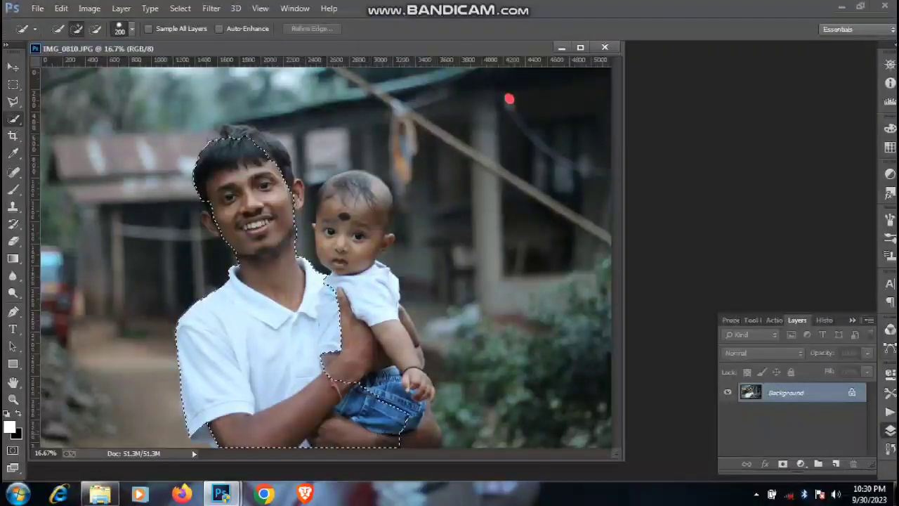
pyautogui.moveTo(373, 414)
pyautogui.mouseDown()
pyautogui.moveTo(382, 401)
pyautogui.moveTo(372, 344)
pyautogui.moveTo(344, 291)
pyautogui.moveTo(330, 288)
pyautogui.moveTo(349, 195)
pyautogui.mouseUp()
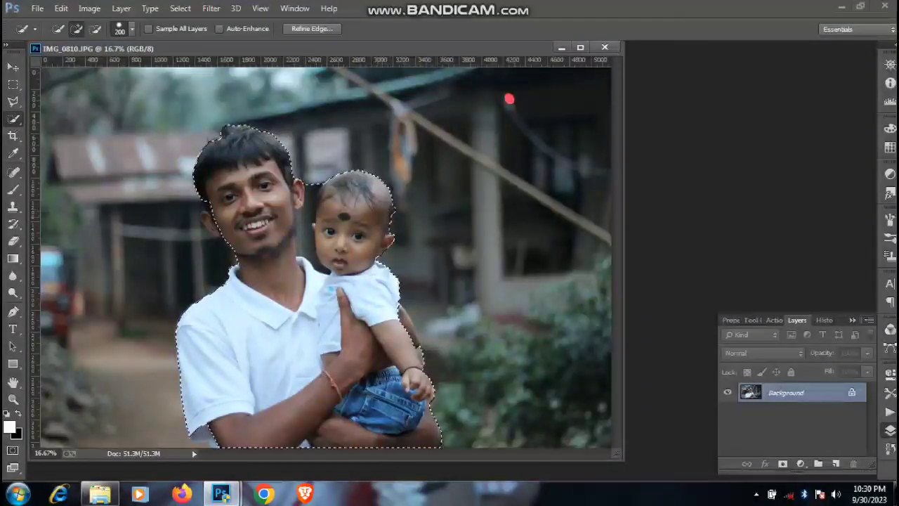
# - Reduce the selection brush to 90 and clean up the outline, subtracting the background between the man's and the baby's heads
pyautogui.press('[')
pyautogui.press('[')
pyautogui.press('[')
pyautogui.press('[')
pyautogui.press('[')
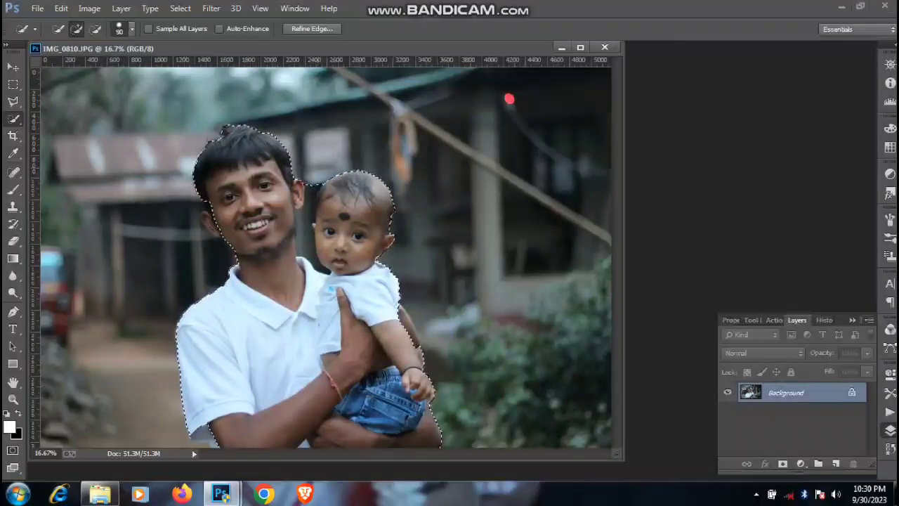
pyautogui.press('alt')
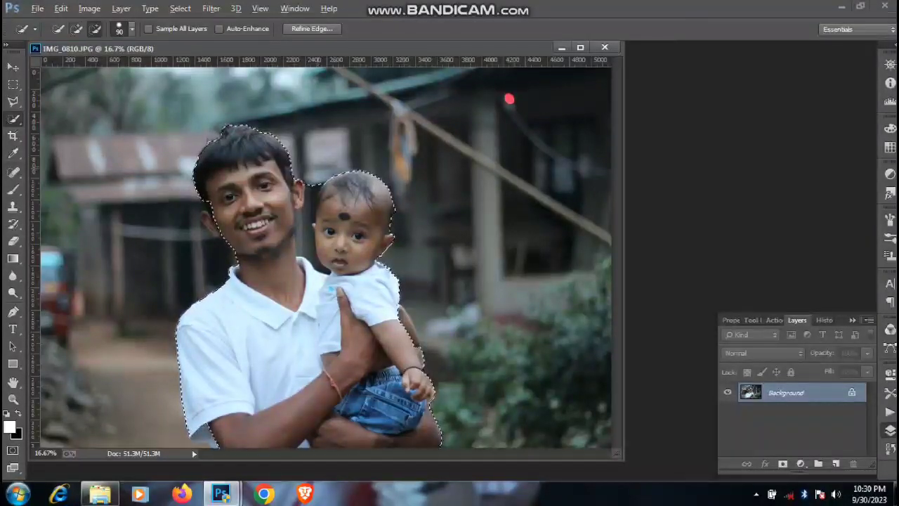
pyautogui.moveTo(318, 173); pyautogui.dragTo(314, 194)
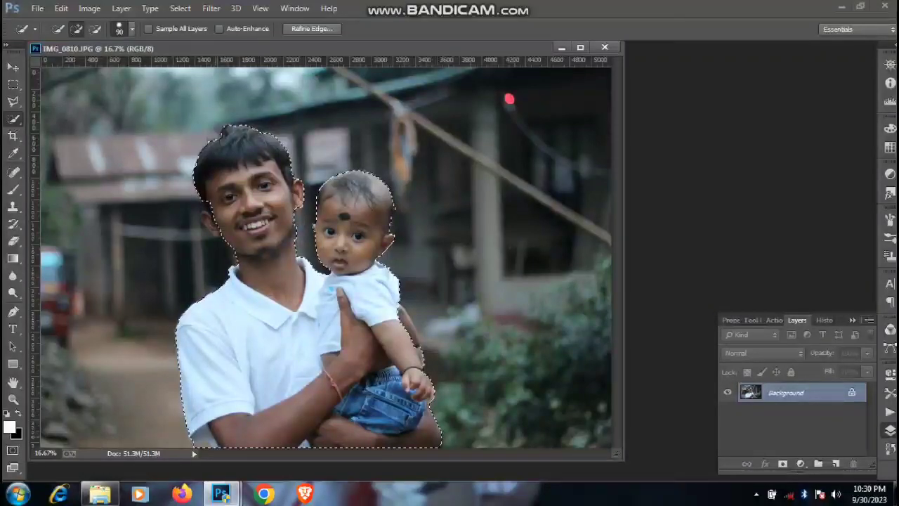
pyautogui.press('alt')
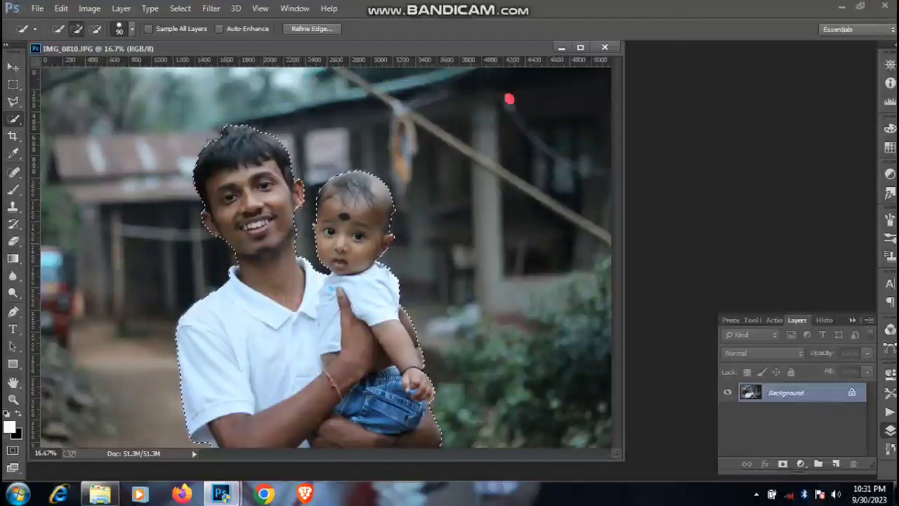
# - Open Refine Edge for the selection and set the edge detection radius to 2.8 px
pyautogui.rightClick(266, 199)
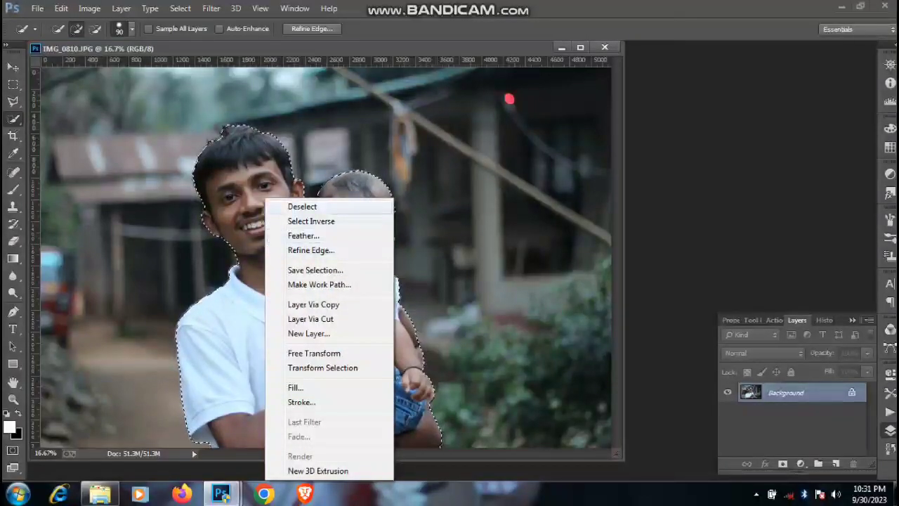
pyautogui.click(311, 250)
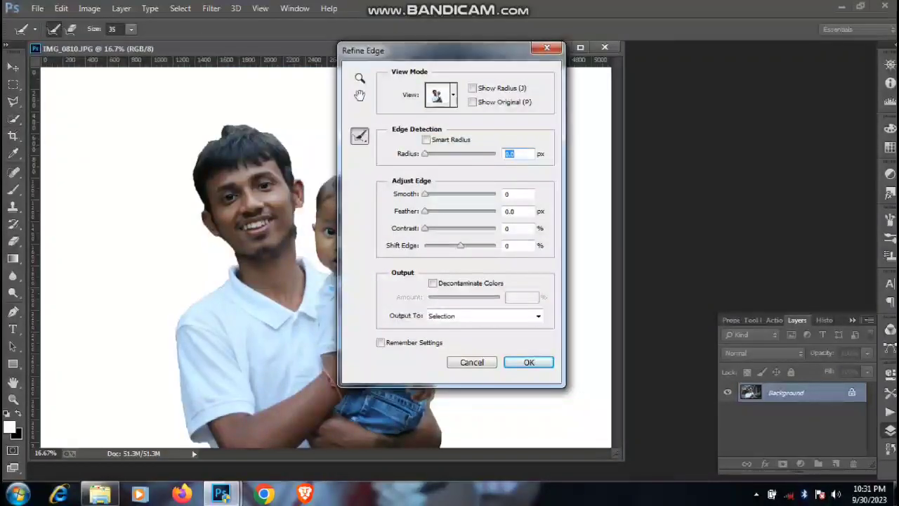
pyautogui.moveTo(393, 50); pyautogui.dragTo(463, 68)
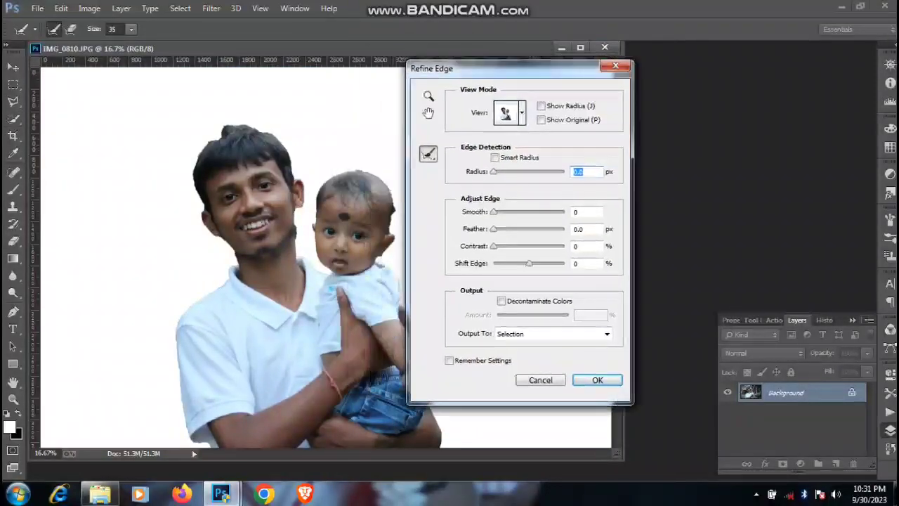
pyautogui.write('2.6')
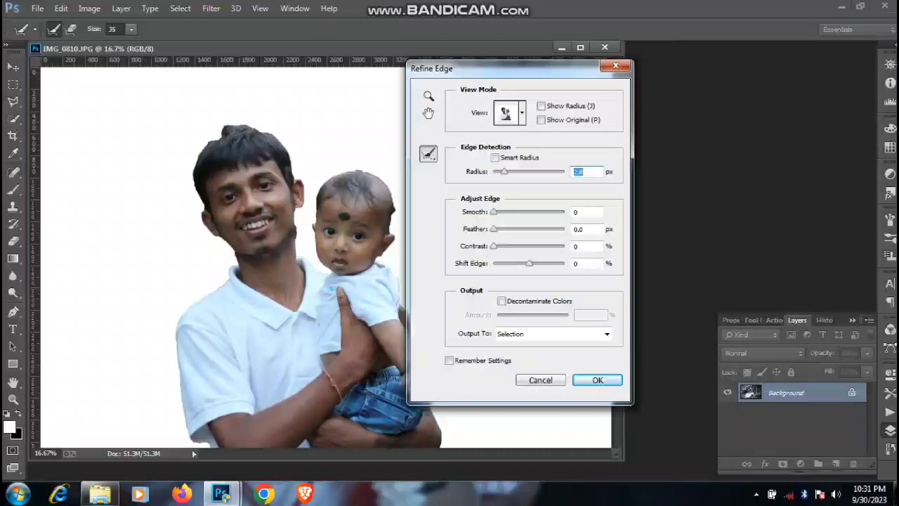
# - Try the refine brush on the edge of the man's hair in Marching Ants view and switch the preview to Overlay
pyautogui.click(522, 113)
pyautogui.click(500, 173)
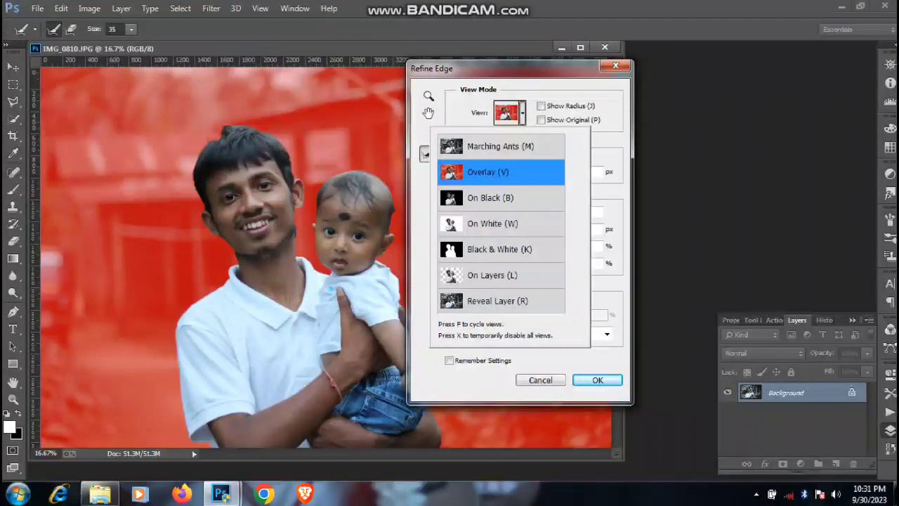
pyautogui.click(500, 146)
pyautogui.click(521, 112)
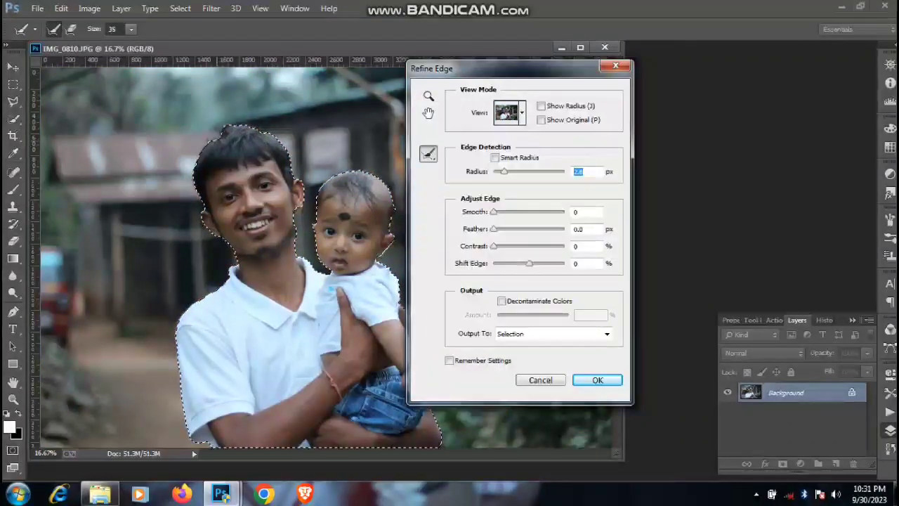
pyautogui.moveTo(217, 134); pyautogui.dragTo(219, 136)
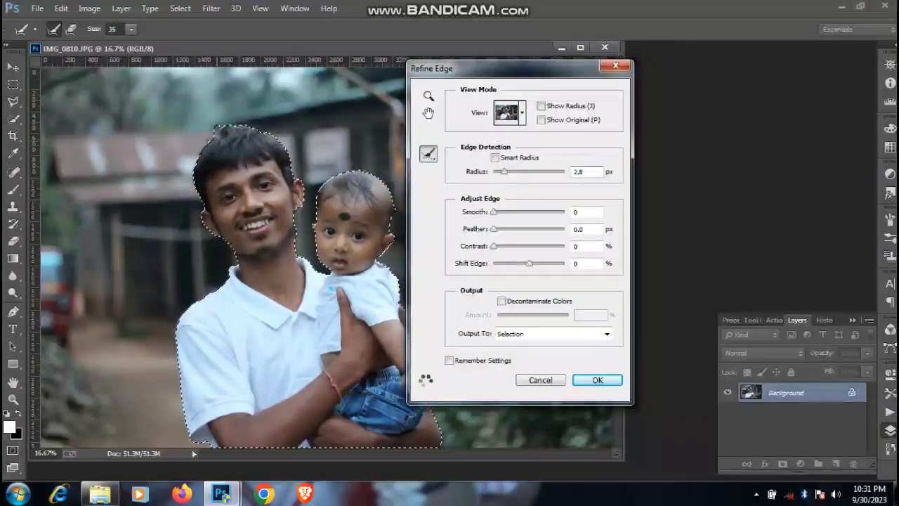
pyautogui.click(521, 112)
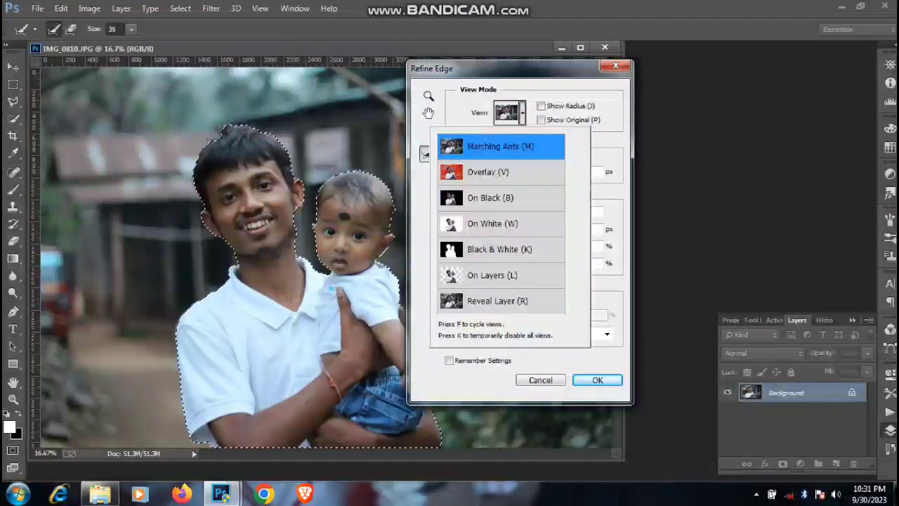
pyautogui.press('Down')
pyautogui.press('Return')
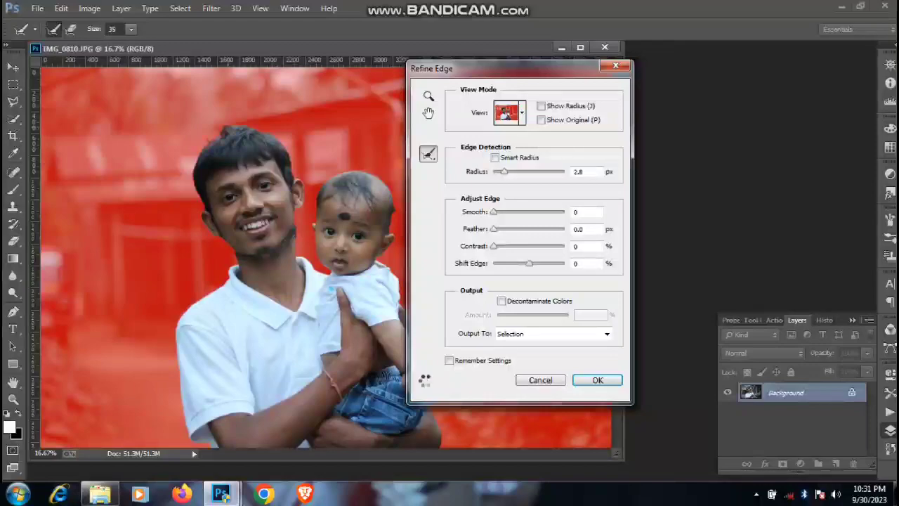
# - Enlarge the refine brush to 150 and paint along the hair and outer edges of the man and the baby
pyautogui.moveTo(491, 68); pyautogui.dragTo(656, 80)
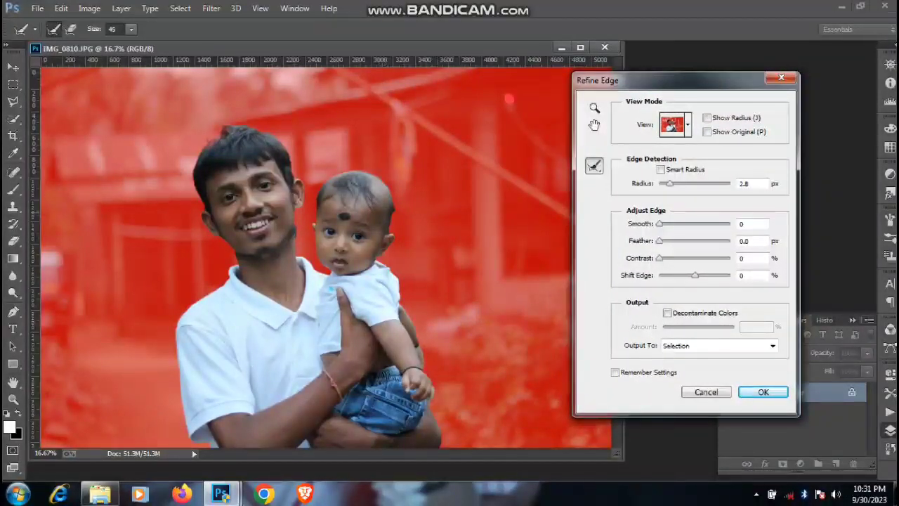
pyautogui.press(']')
pyautogui.press(']')
pyautogui.press(']')
pyautogui.press(']')
pyautogui.press(']')
pyautogui.press(']')
pyautogui.press(']')
pyautogui.press(']')
pyautogui.press(']')
pyautogui.press(']')
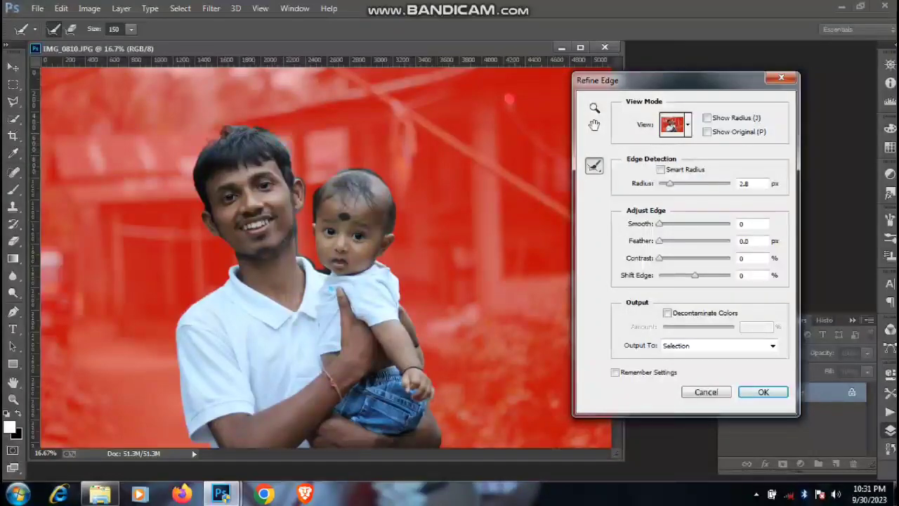
pyautogui.moveTo(220, 132); pyautogui.dragTo(211, 139)
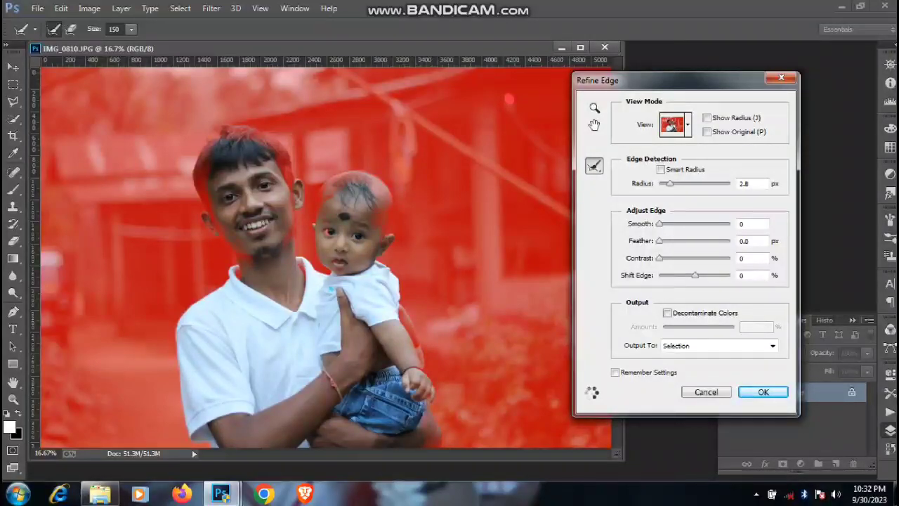
# - Try larger edge detection radii and return the radius to 0 px
pyautogui.moveTo(669, 183); pyautogui.dragTo(686, 183)
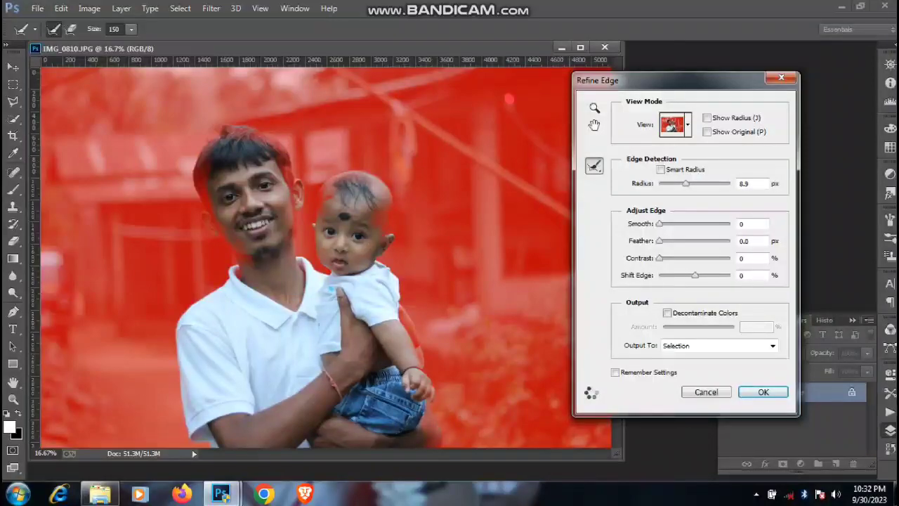
pyautogui.moveTo(686, 184); pyautogui.dragTo(702, 183)
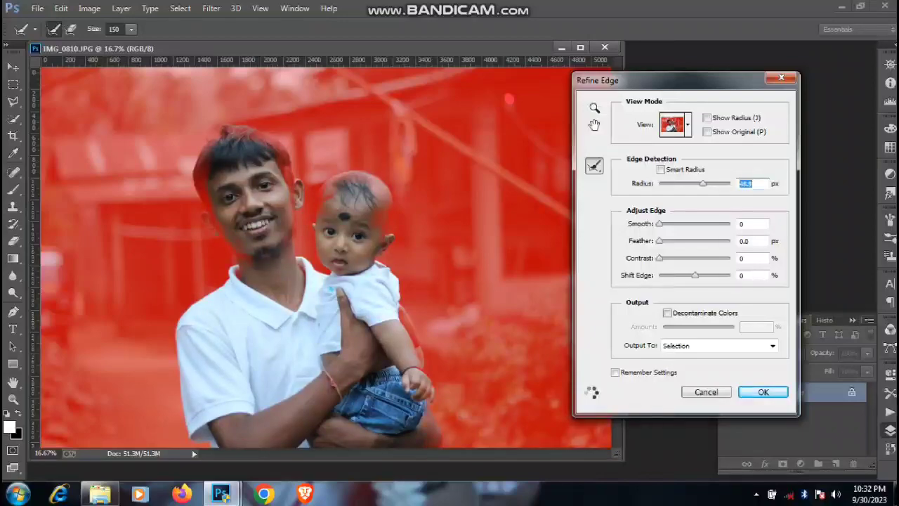
pyautogui.write('0')
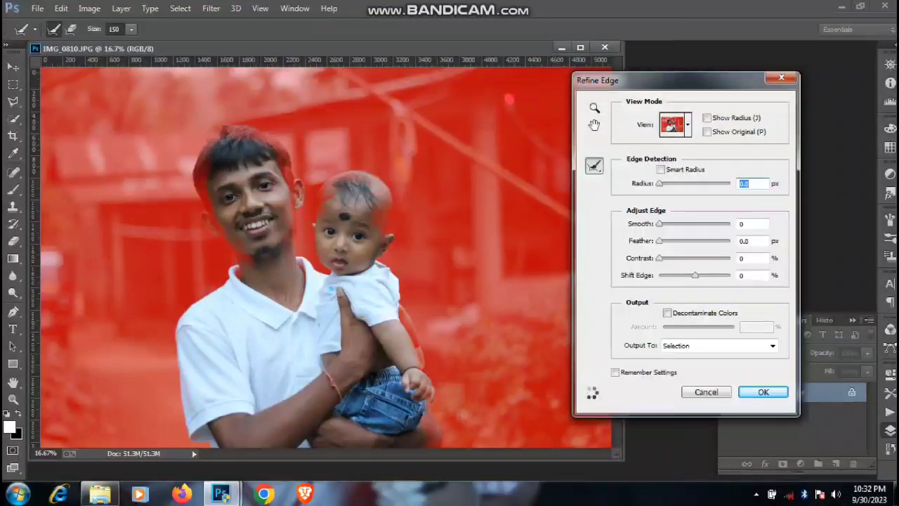
# - Set the edge adjustments to Smooth 33, Feather 9.0 px and Contrast 40%
pyautogui.moveTo(659, 224); pyautogui.dragTo(685, 241)
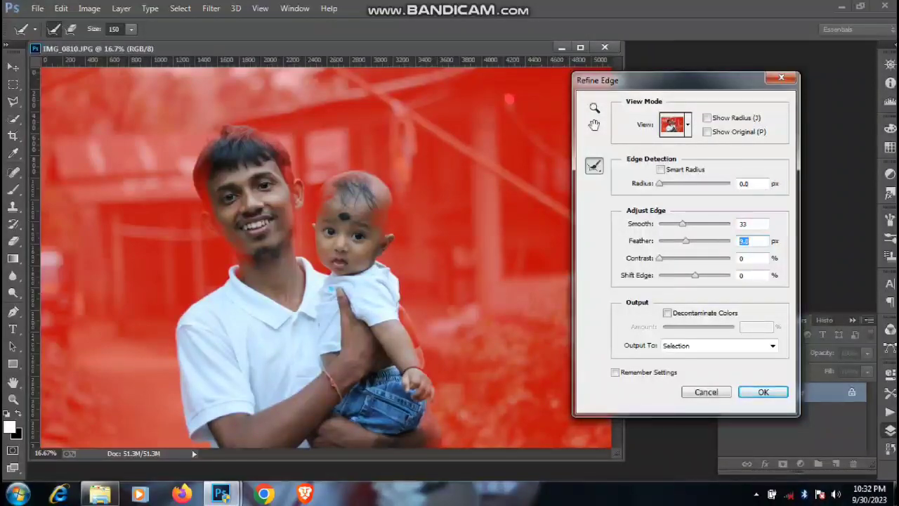
pyautogui.press('Tab')
pyautogui.hotkey('shift', 'Up')
pyautogui.hotkey('shift', 'Up')
pyautogui.hotkey('shift', 'Up')
pyautogui.hotkey('shift', 'Up')
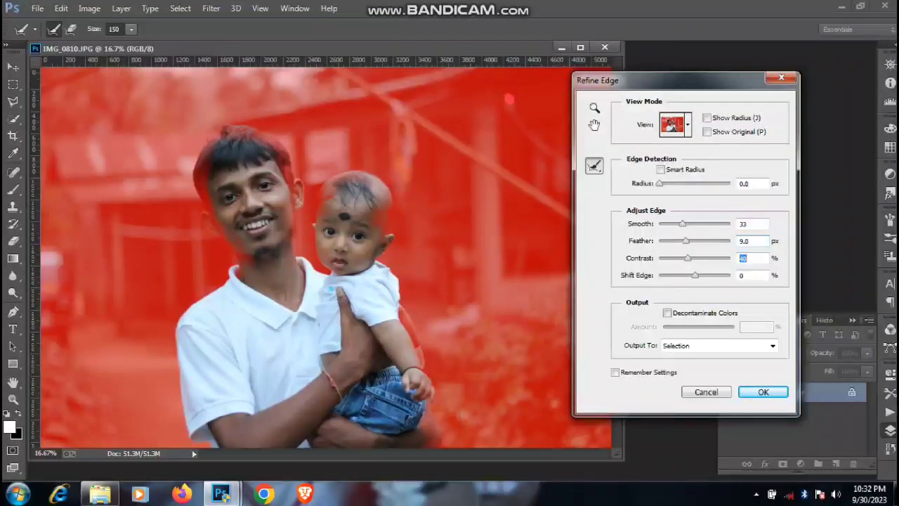
# - Test stronger edge contrast, settling on 58%, and raise Feather to 133.9 px
pyautogui.moveTo(687, 259); pyautogui.dragTo(687, 258)
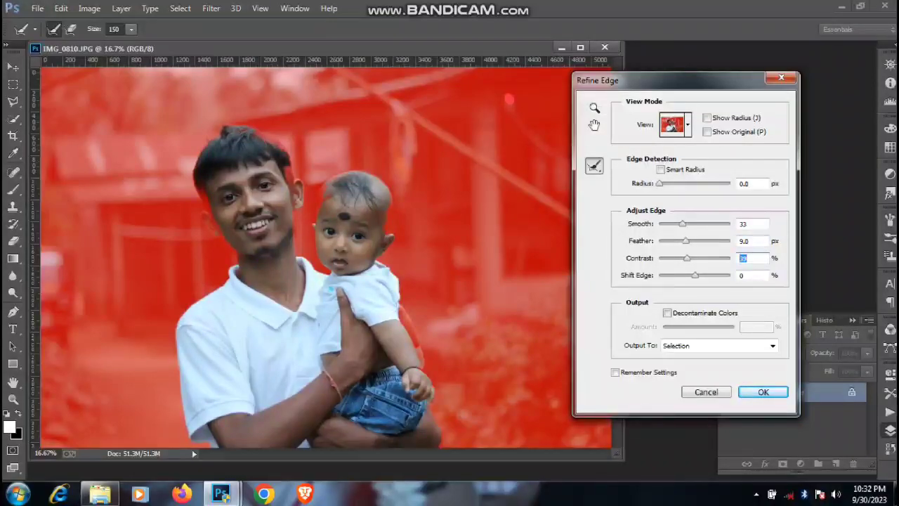
pyautogui.hotkey('shift', 'Up')
pyautogui.hotkey('shift', 'Up')
pyautogui.hotkey('shift', 'Up')
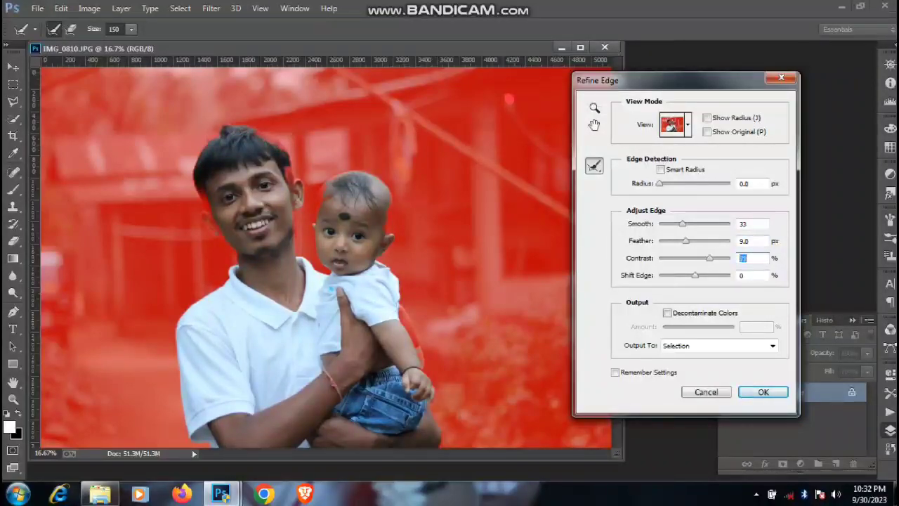
pyautogui.hotkey('shift', 'Down')
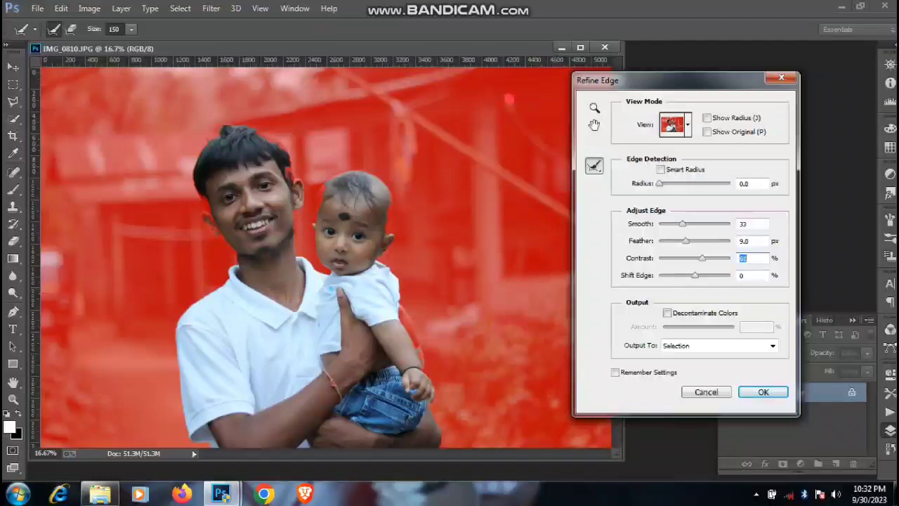
pyautogui.moveTo(702, 259); pyautogui.dragTo(708, 241)
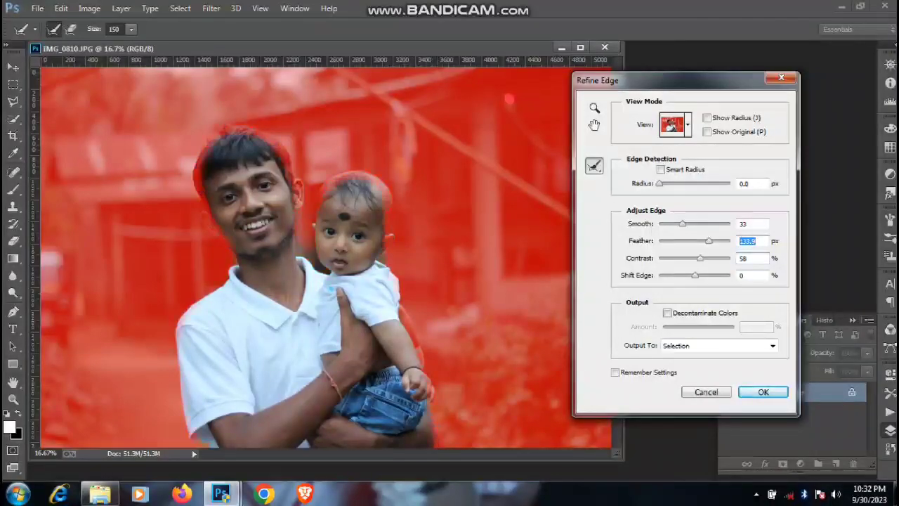
# - Bring Feather down to 0.0 px, set Smooth to 7, and close the Refine Edge dialog
pyautogui.write('2.4')
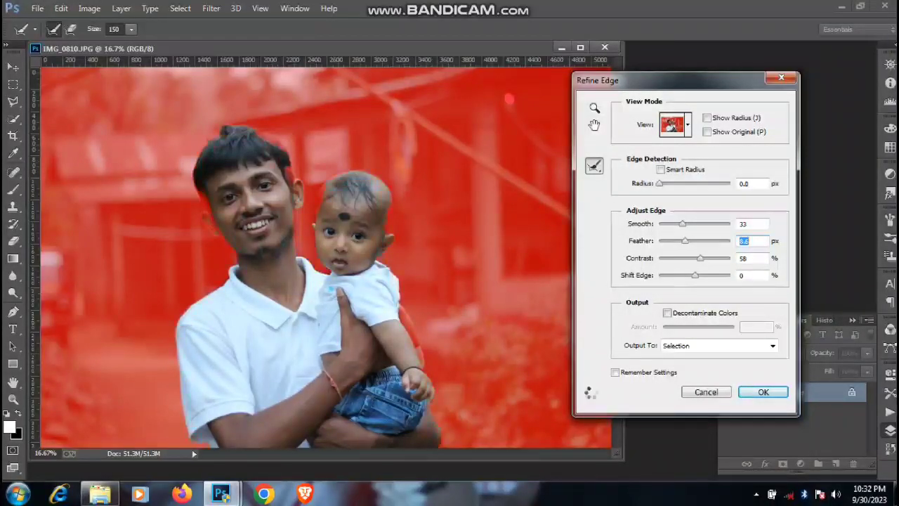
pyautogui.moveTo(669, 240); pyautogui.dragTo(658, 241)
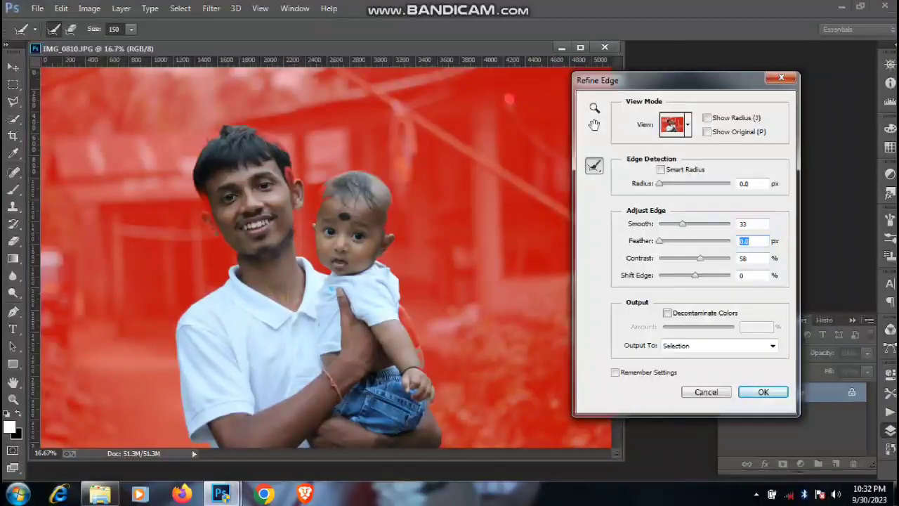
pyautogui.hotkey('shift', 'Tab')
pyautogui.write('7')
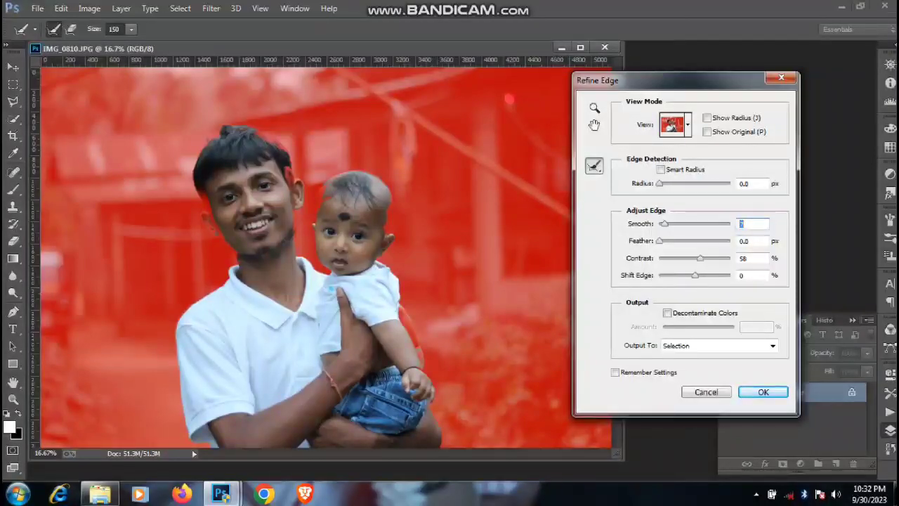
pyautogui.press('Return')
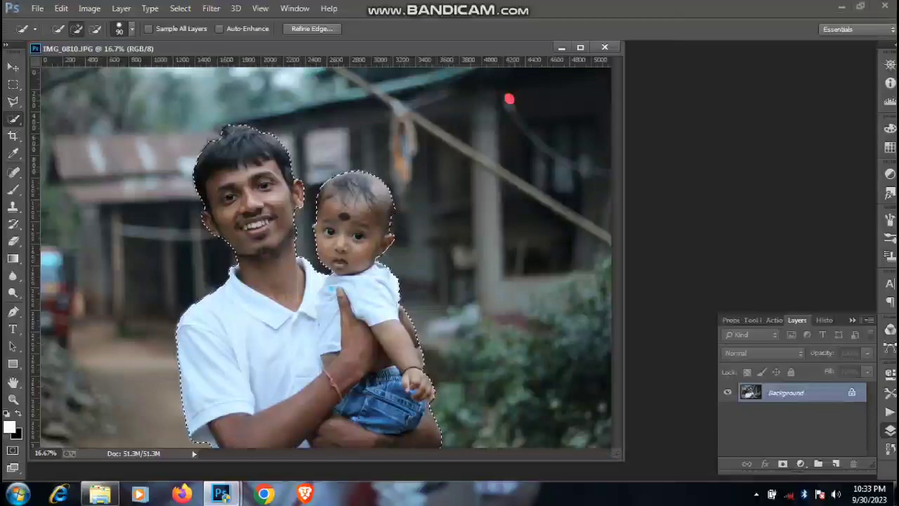
# - Isolate the two people by masking a duplicate of the Background layer with the selection and hiding the original layer
pyautogui.moveTo(807, 392); pyautogui.dragTo(836, 463)
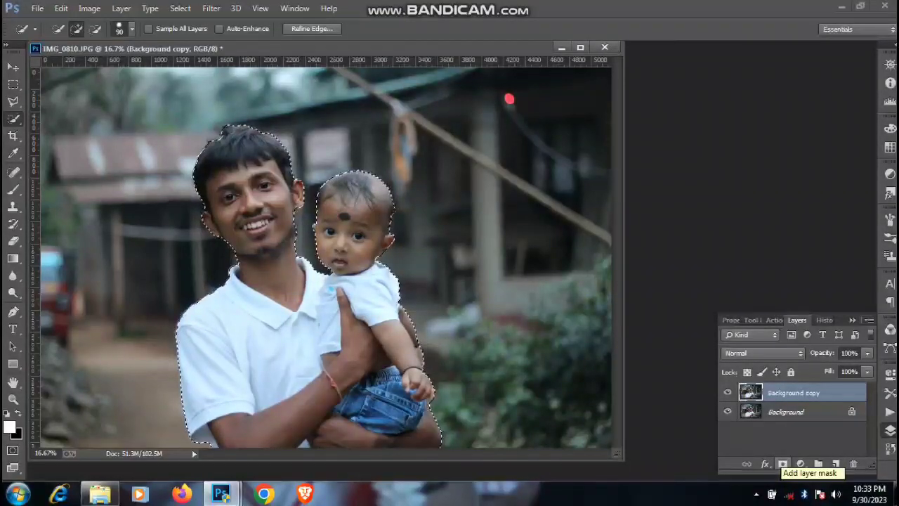
pyautogui.click(783, 463)
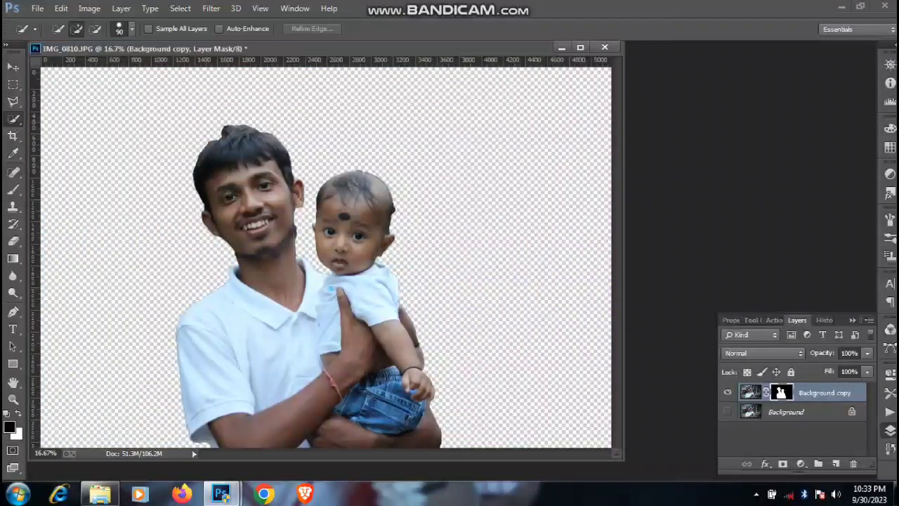
pyautogui.click(727, 411)
# - Restore the man's jaw edge and the outline of the baby's head on the layer mask with a white brush of size 80
pyautogui.click(13, 189)
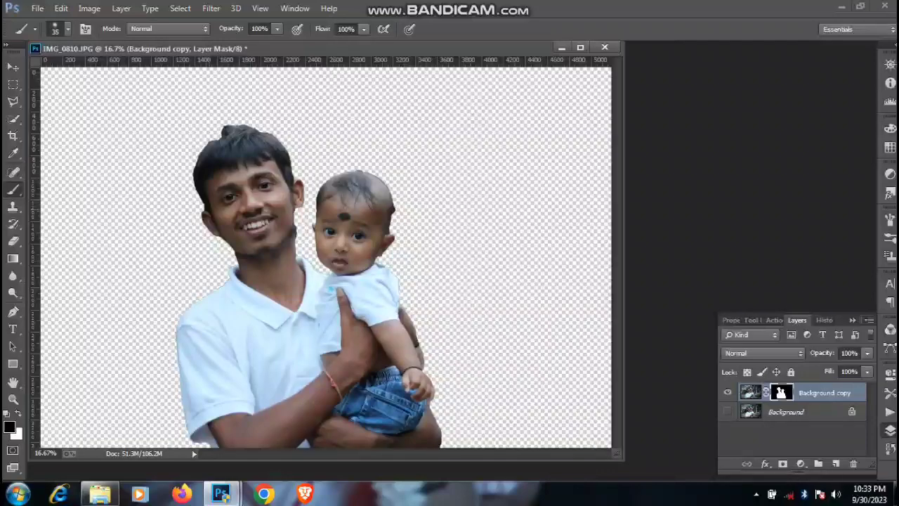
pyautogui.press(']')
pyautogui.press(']')
pyautogui.press(']')
pyautogui.moveTo(199, 189); pyautogui.dragTo(207, 211)
pyautogui.hotkey('ctrl', 'z')
pyautogui.press('x')
pyautogui.moveTo(298, 210); pyautogui.dragTo(294, 228)
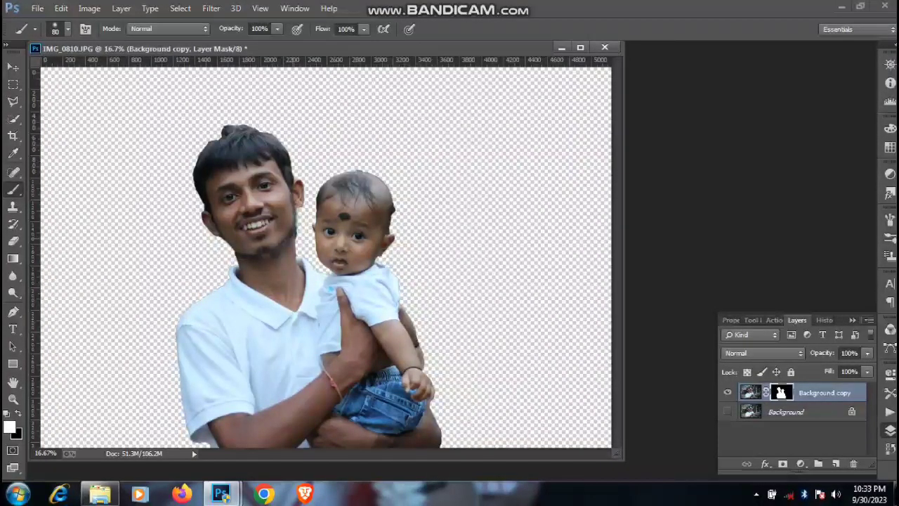
pyautogui.hotkey('ctrl', '+')
pyautogui.hotkey('ctrl', '+')
pyautogui.hotkey('ctrl', '+')
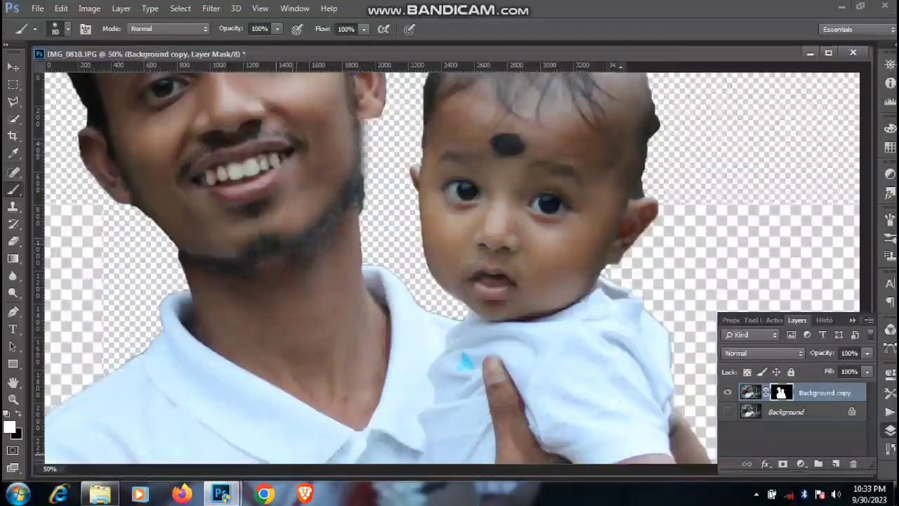
pyautogui.moveTo(416, 162); pyautogui.dragTo(430, 401)
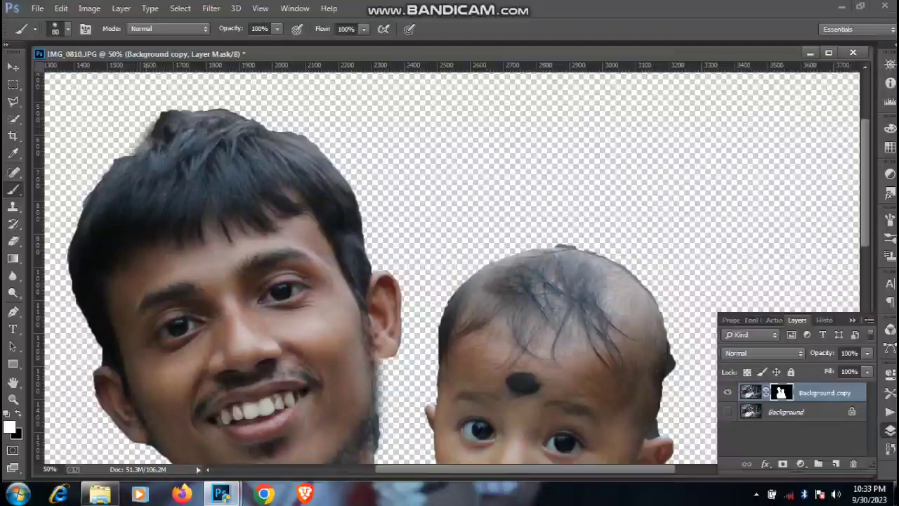
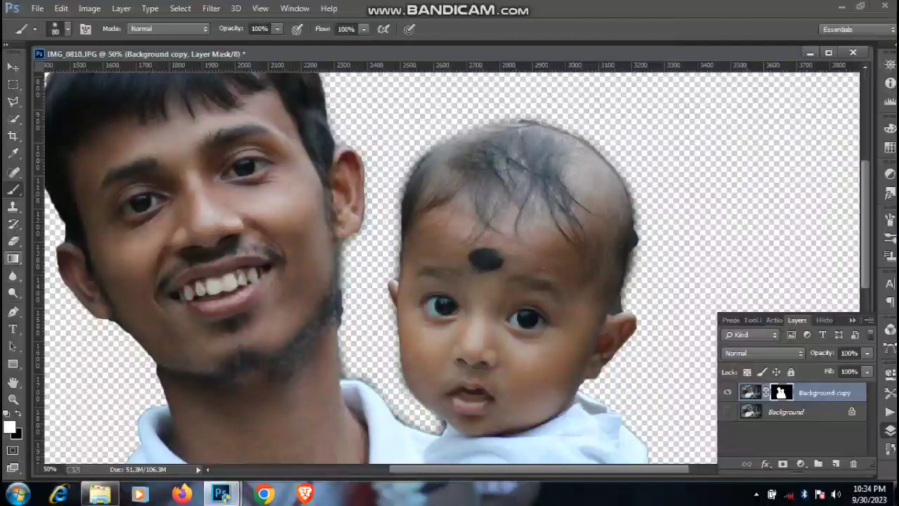
# - Mask out the dark leftover bump beside the baby's head, above the ear, with a black brush of size 50
pyautogui.press('x')
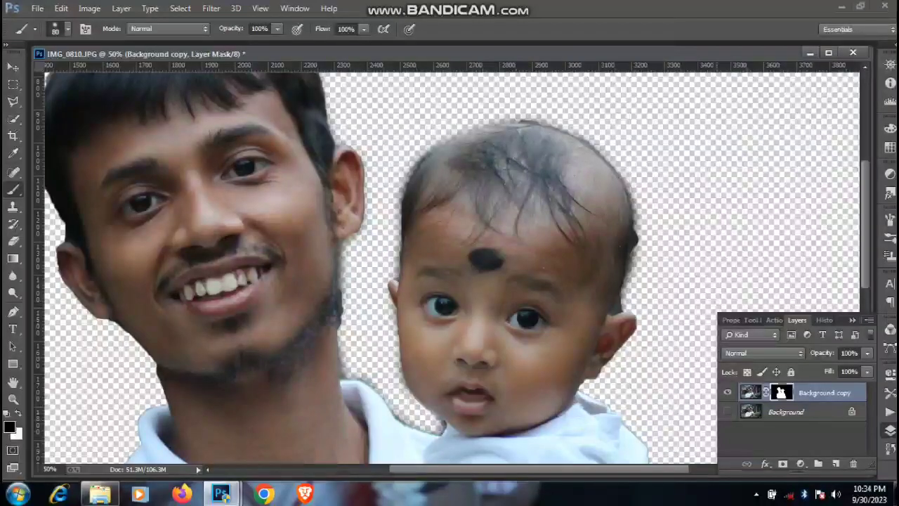
pyautogui.moveTo(643, 230); pyautogui.dragTo(638, 262)
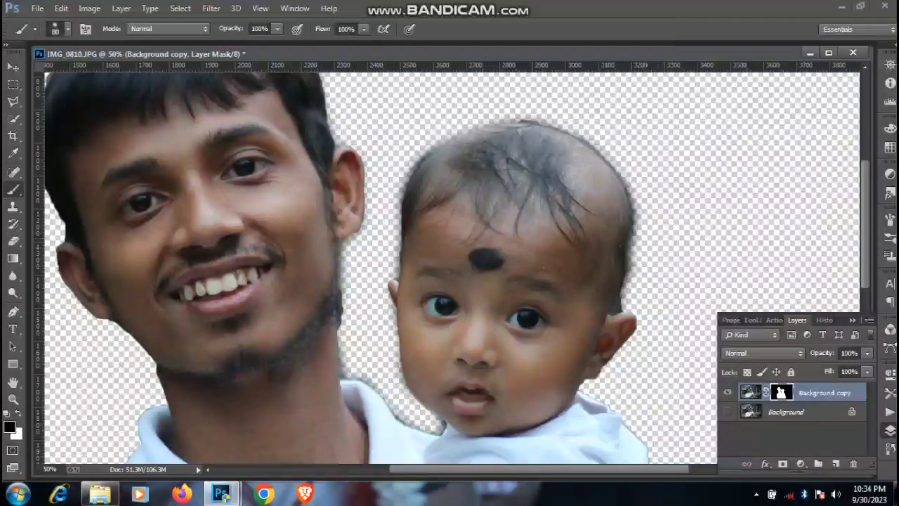
pyautogui.hotkey('ctrl', 'z')
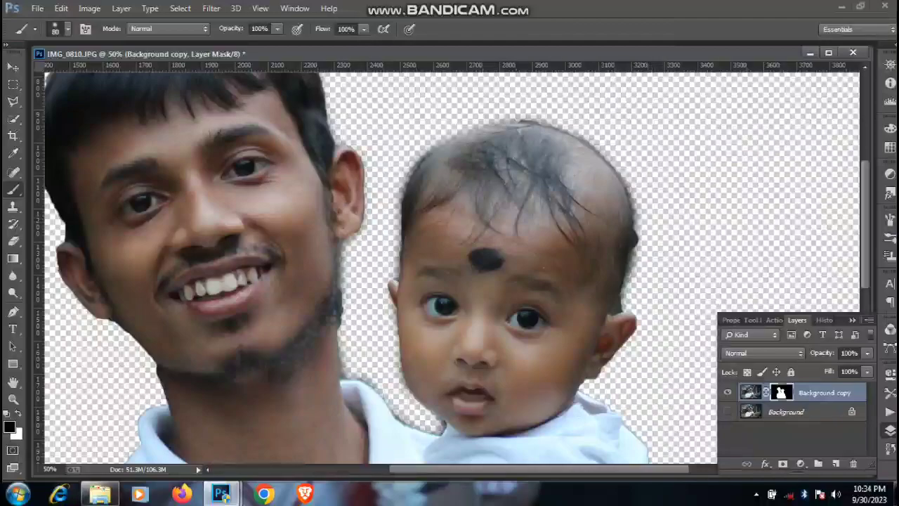
pyautogui.press('[')
pyautogui.press('[')
pyautogui.press('[')
pyautogui.moveTo(645, 233)
pyautogui.mouseDown()
pyautogui.moveTo(641, 255)
pyautogui.moveTo(642, 222)
pyautogui.moveTo(638, 257)
pyautogui.mouseUp()
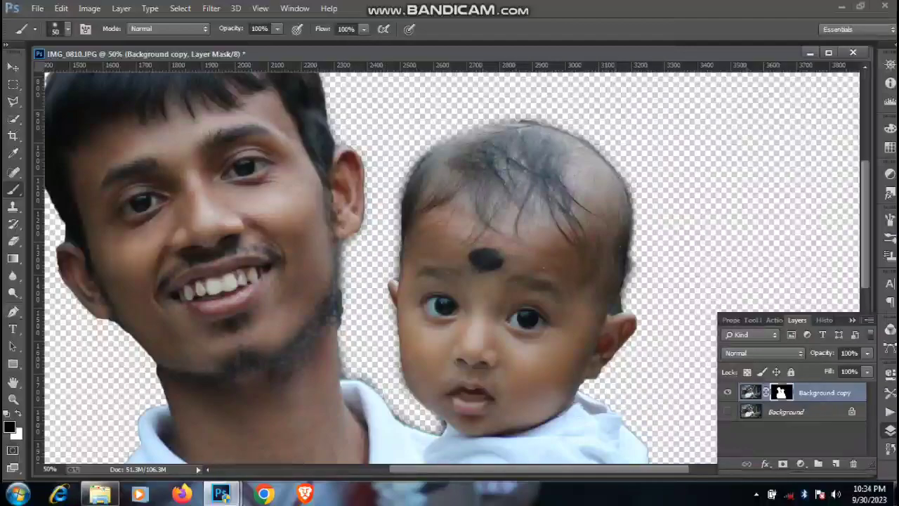
# - Paint white on the mask along the edges of the baby's ear and head and the man's arm behind the baby
pyautogui.press('x')
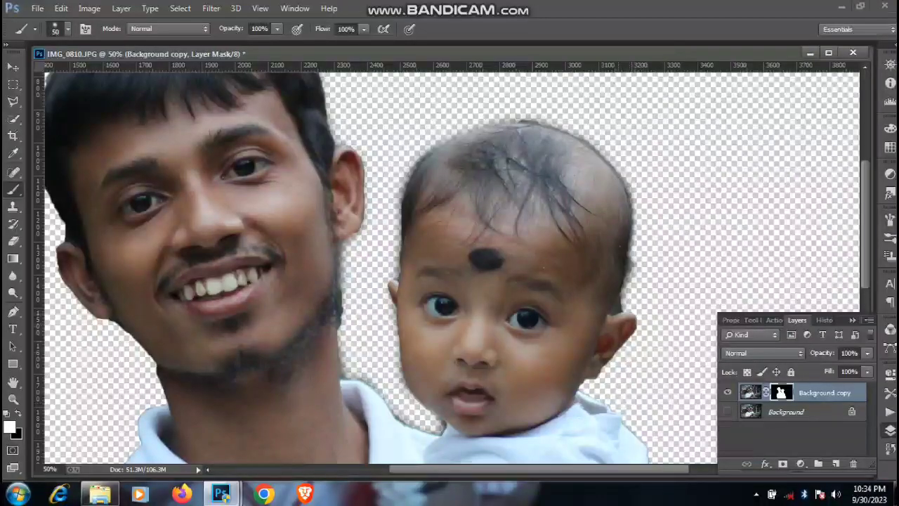
pyautogui.moveTo(636, 309)
pyautogui.mouseDown()
pyautogui.moveTo(632, 341)
pyautogui.moveTo(592, 382)
pyautogui.moveTo(506, 281)
pyautogui.moveTo(487, 213)
pyautogui.moveTo(536, 204)
pyautogui.moveTo(555, 225)
pyautogui.moveTo(573, 316)
pyautogui.moveTo(627, 431)
pyautogui.moveTo(518, 176)
pyautogui.mouseUp()
pyautogui.scroll(-2, 449, 267)
pyautogui.moveTo(485, 143); pyautogui.dragTo(510, 267)
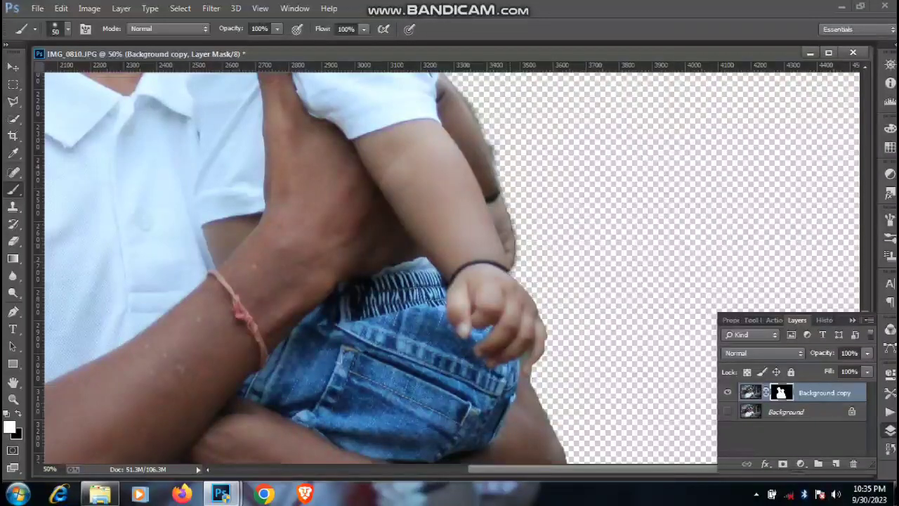
# - Paint back the mask edge along the baby's hand and the man's elbow and forearm in white
pyautogui.moveTo(541, 305); pyautogui.dragTo(534, 391)
pyautogui.moveTo(437, 328); pyautogui.dragTo(300, 286)
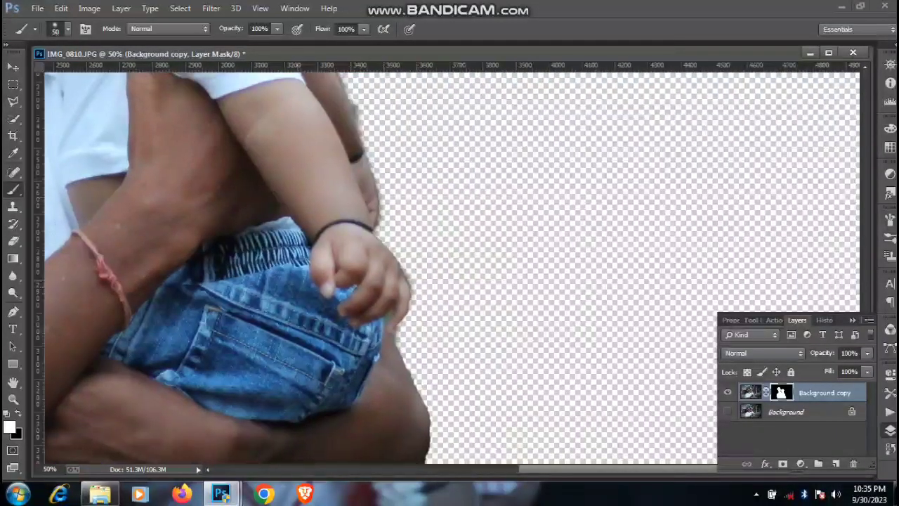
pyautogui.moveTo(396, 336)
pyautogui.mouseDown()
pyautogui.moveTo(431, 418)
pyautogui.moveTo(428, 462)
pyautogui.mouseUp()
pyautogui.moveTo(404, 323); pyautogui.dragTo(838, 438)
pyautogui.moveTo(376, 225); pyautogui.dragTo(489, 378)
pyautogui.moveTo(367, 181)
pyautogui.mouseDown()
pyautogui.moveTo(337, 225)
pyautogui.moveTo(258, 284)
pyautogui.moveTo(245, 191)
pyautogui.moveTo(215, 203)
pyautogui.moveTo(186, 260)
pyautogui.moveTo(191, 365)
pyautogui.mouseUp()
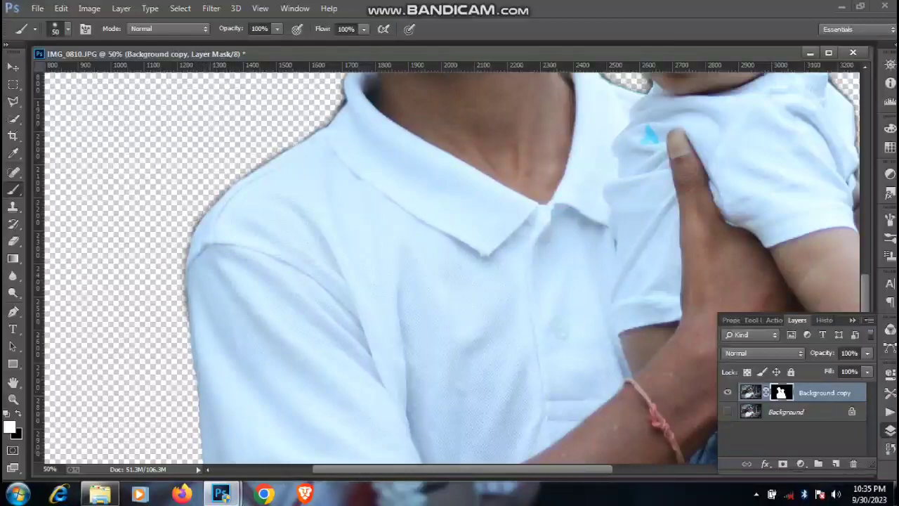
# - Restore the mask edge along the man's sleeve and the outer side of his neck with the white brush
pyautogui.moveTo(196, 425); pyautogui.dragTo(199, 457)
pyautogui.moveTo(197, 388); pyautogui.dragTo(183, 277)
pyautogui.moveTo(337, 190); pyautogui.dragTo(344, 392)
pyautogui.scroll(1, 449, 267)
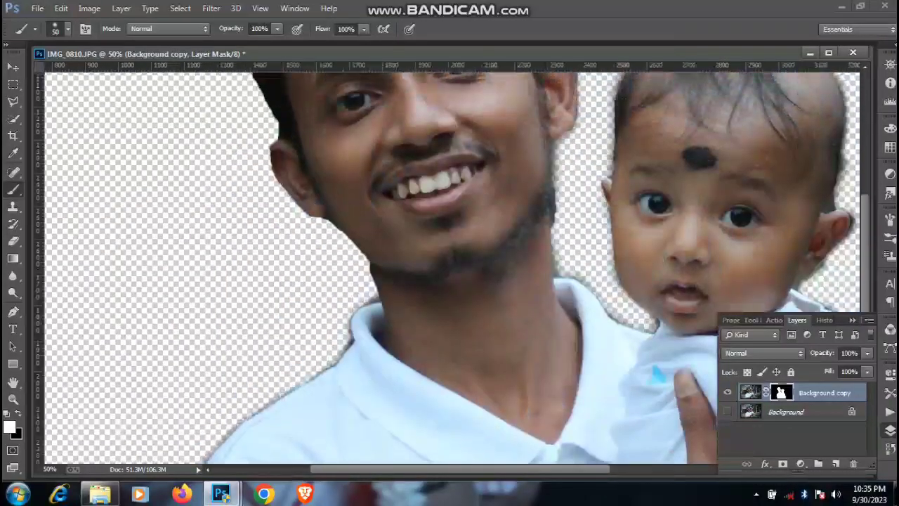
pyautogui.moveTo(378, 291)
pyautogui.mouseDown()
pyautogui.moveTo(342, 236)
pyautogui.moveTo(363, 257)
pyautogui.mouseUp()
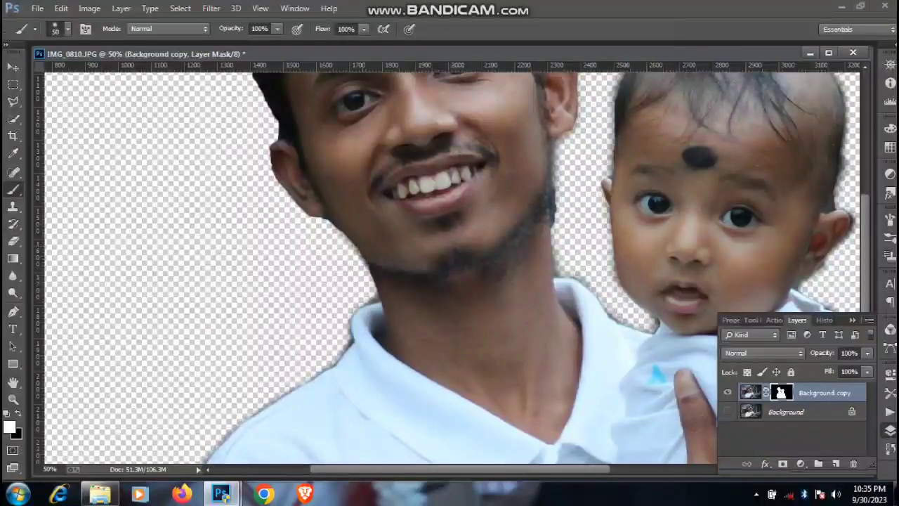
# - Soften the mask edge around the man's ear, temple and hair with the white brush
pyautogui.moveTo(308, 216)
pyautogui.mouseDown()
pyautogui.moveTo(283, 186)
pyautogui.moveTo(275, 139)
pyautogui.moveTo(309, 314)
pyautogui.mouseUp()
pyautogui.scroll(1, 308, 176)
pyautogui.moveTo(295, 276)
pyautogui.mouseDown()
pyautogui.moveTo(274, 207)
pyautogui.moveTo(277, 167)
pyautogui.mouseUp()
pyautogui.scroll(5, 449, 267)
pyautogui.moveTo(311, 330); pyautogui.dragTo(350, 266)
pyautogui.moveTo(316, 304); pyautogui.dragTo(313, 313)
pyautogui.moveTo(458, 272); pyautogui.dragTo(358, 297)
pyautogui.moveTo(432, 271)
pyautogui.mouseDown()
pyautogui.moveTo(464, 302)
pyautogui.moveTo(418, 186)
pyautogui.moveTo(409, 61)
pyautogui.mouseUp()
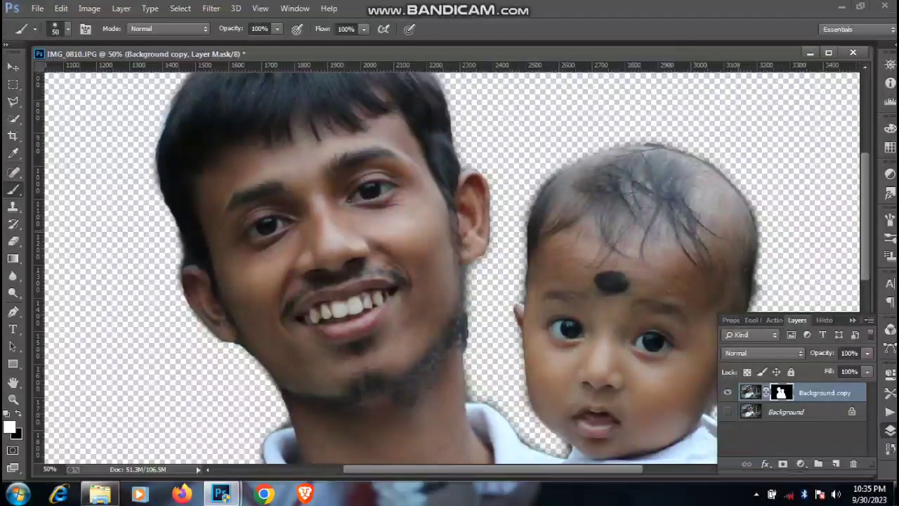
# - Add a new empty layer above the Background copy layer
pyautogui.hotkey('ctrl', '-')
pyautogui.hotkey('ctrl', '-')
pyautogui.hotkey('ctrl', '-')
pyautogui.hotkey('ctrl', '-')
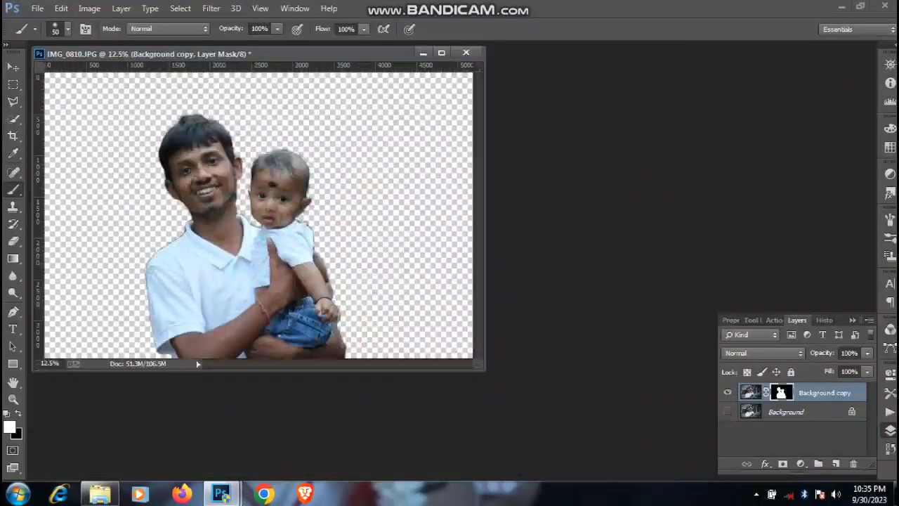
pyautogui.hotkey('ctrl', '-')
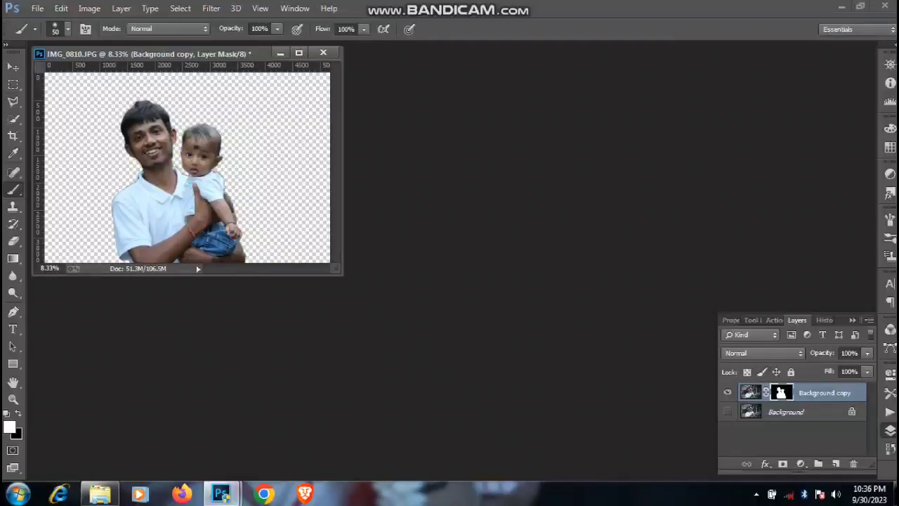
pyautogui.click(787, 411)
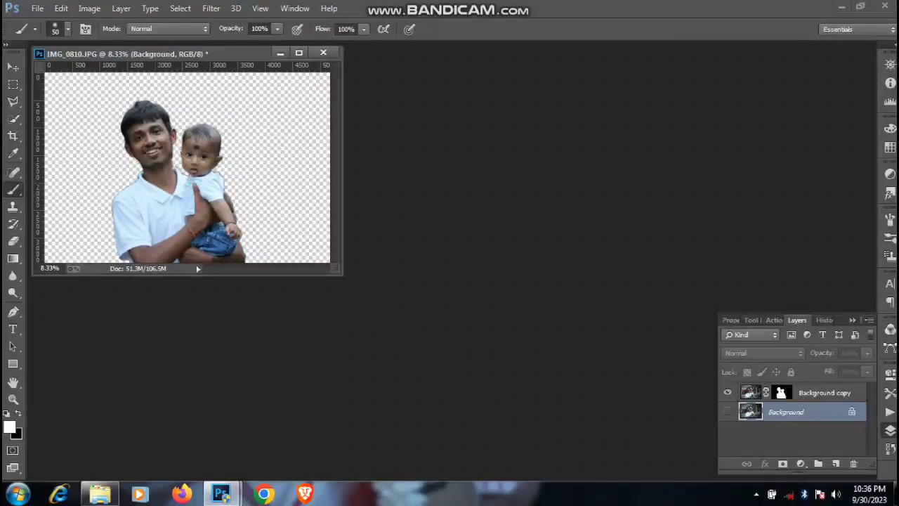
pyautogui.click(825, 392)
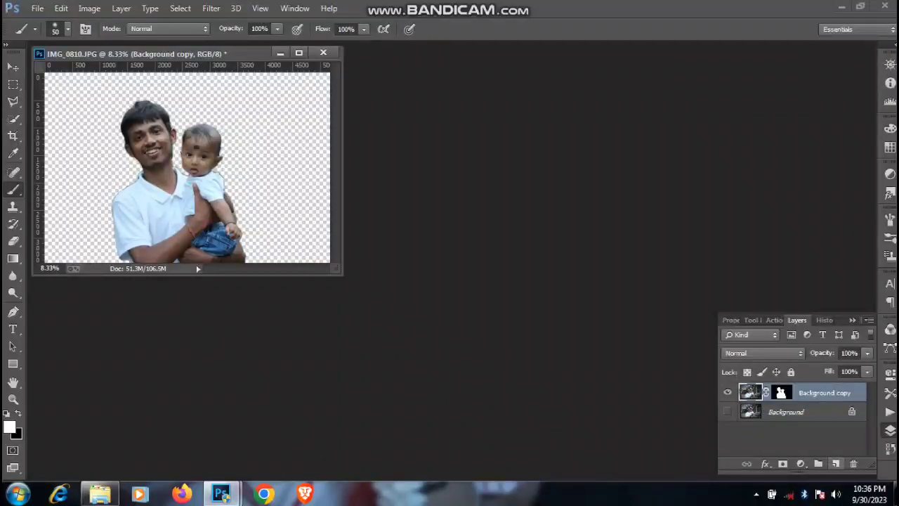
pyautogui.click(835, 463)
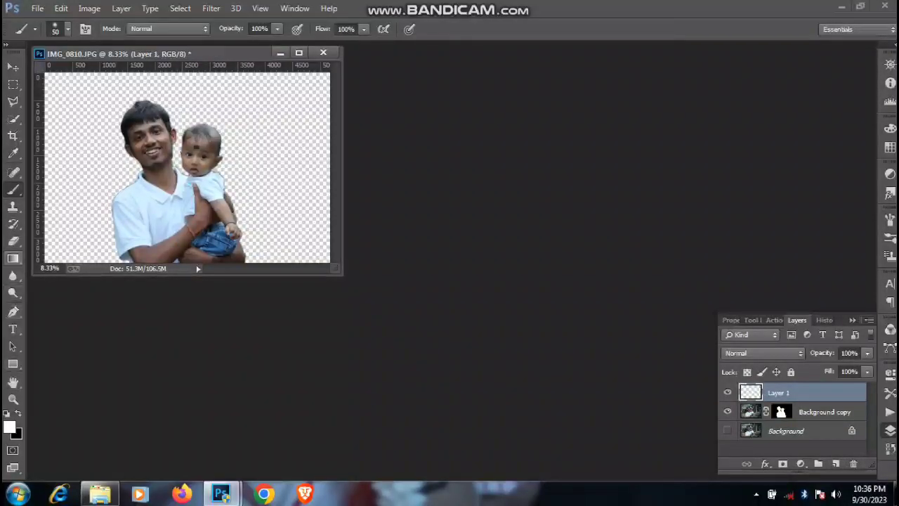
# - Paint the entire new layer black with a brush enlarged to 1300 and move it beneath the Background copy layer
pyautogui.press(']')
pyautogui.press(']')
pyautogui.press(']')
pyautogui.press(']')
pyautogui.press(']')
pyautogui.press(']')
pyautogui.press(']')
pyautogui.press(']')
pyautogui.press(']')
pyautogui.press(']')
pyautogui.press(']')
pyautogui.press(']')
pyautogui.press(']')
pyautogui.press(']')
pyautogui.press(']')
pyautogui.press(']')
pyautogui.press(']')
pyautogui.moveTo(74, 93)
pyautogui.mouseDown()
pyautogui.moveTo(67, 239)
pyautogui.moveTo(86, 190)
pyautogui.mouseUp()
pyautogui.hotkey('ctrl', 'z')
pyautogui.press('x')
pyautogui.moveTo(74, 94)
pyautogui.mouseDown()
pyautogui.moveTo(51, 253)
pyautogui.moveTo(134, 85)
pyautogui.moveTo(85, 197)
pyautogui.moveTo(80, 144)
pyautogui.moveTo(211, 84)
pyautogui.moveTo(70, 101)
pyautogui.moveTo(232, 95)
pyautogui.moveTo(140, 127)
pyautogui.moveTo(63, 130)
pyautogui.moveTo(176, 137)
pyautogui.moveTo(277, 126)
pyautogui.moveTo(133, 151)
pyautogui.moveTo(249, 147)
pyautogui.moveTo(127, 151)
pyautogui.moveTo(316, 119)
pyautogui.moveTo(225, 148)
pyautogui.moveTo(288, 101)
pyautogui.moveTo(323, 116)
pyautogui.moveTo(305, 81)
pyautogui.moveTo(319, 77)
pyautogui.moveTo(326, 88)
pyautogui.moveTo(312, 144)
pyautogui.moveTo(309, 239)
pyautogui.moveTo(224, 211)
pyautogui.moveTo(134, 218)
pyautogui.moveTo(85, 235)
pyautogui.moveTo(267, 235)
pyautogui.moveTo(288, 182)
pyautogui.moveTo(140, 176)
pyautogui.moveTo(105, 204)
pyautogui.moveTo(246, 183)
pyautogui.moveTo(274, 161)
pyautogui.mouseUp()
pyautogui.press(']')
pyautogui.press(']')
pyautogui.press(']')
pyautogui.press(']')
pyautogui.moveTo(161, 158)
pyautogui.mouseDown()
pyautogui.moveTo(92, 182)
pyautogui.moveTo(126, 179)
pyautogui.moveTo(105, 246)
pyautogui.moveTo(285, 228)
pyautogui.moveTo(259, 242)
pyautogui.moveTo(67, 250)
pyautogui.mouseUp()
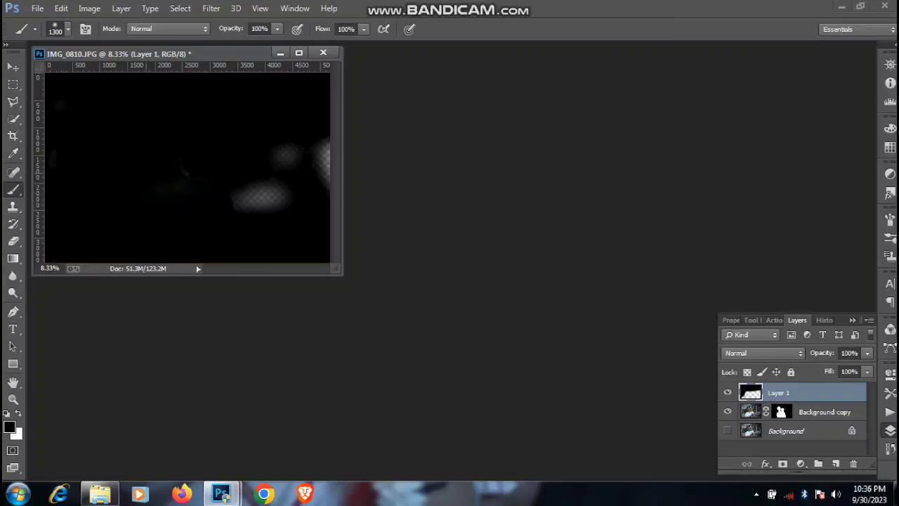
pyautogui.moveTo(284, 201); pyautogui.dragTo(281, 162)
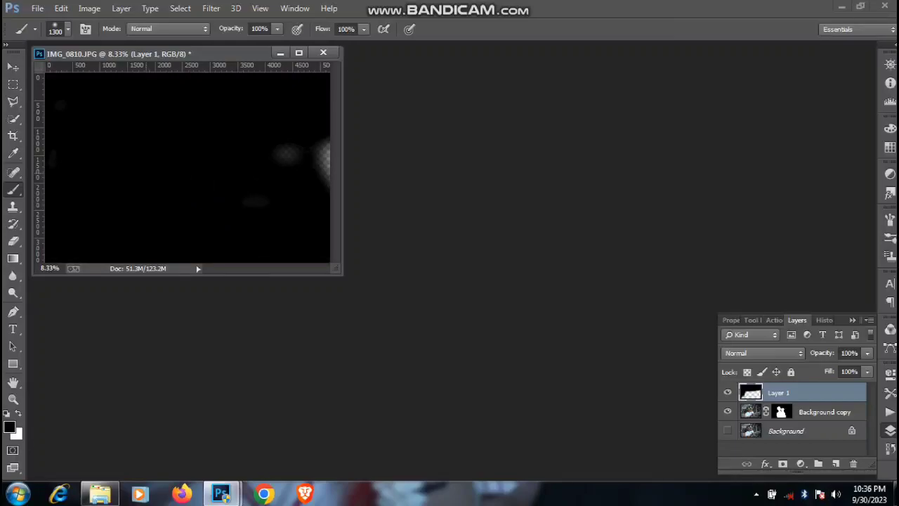
pyautogui.moveTo(285, 156)
pyautogui.mouseDown()
pyautogui.moveTo(322, 170)
pyautogui.moveTo(323, 157)
pyautogui.mouseUp()
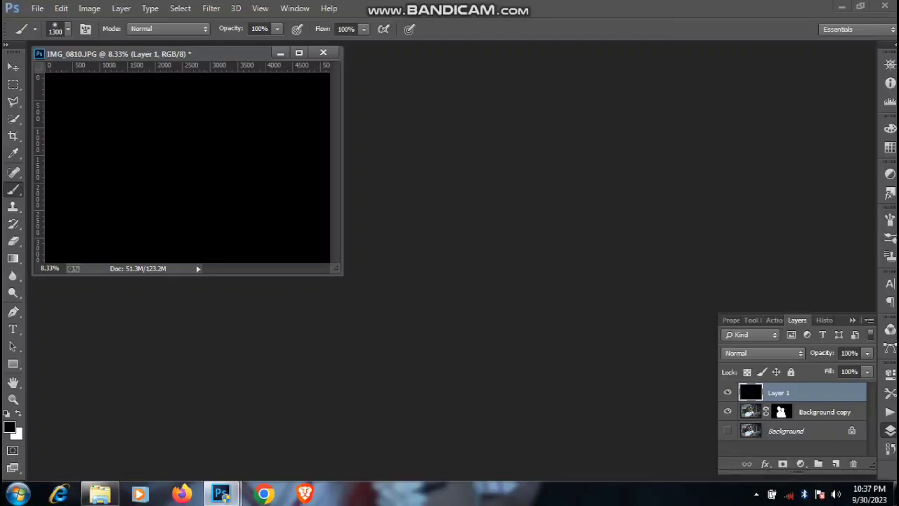
pyautogui.moveTo(802, 393); pyautogui.dragTo(802, 420)
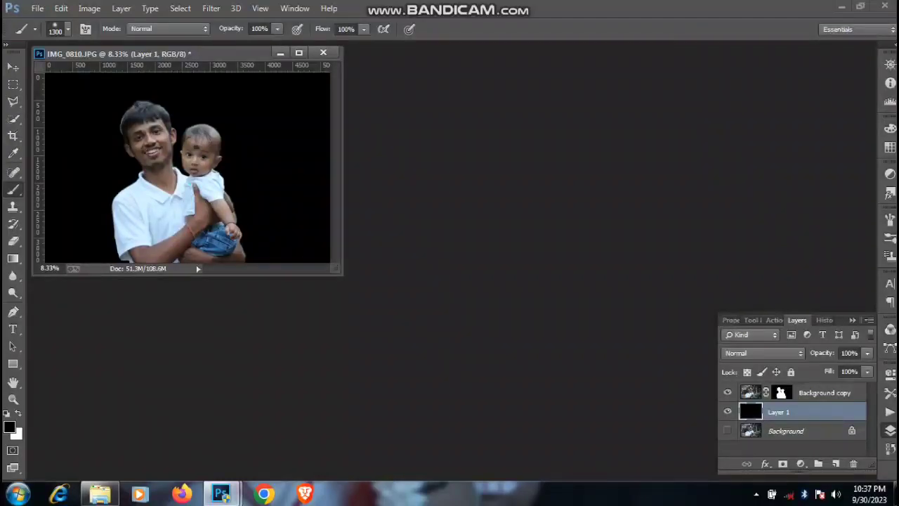
# - Apply the Camera Raw filter to the Background copy image with Exposure -0.25, Shadows -35 and Blacks -47
pyautogui.click(751, 393)
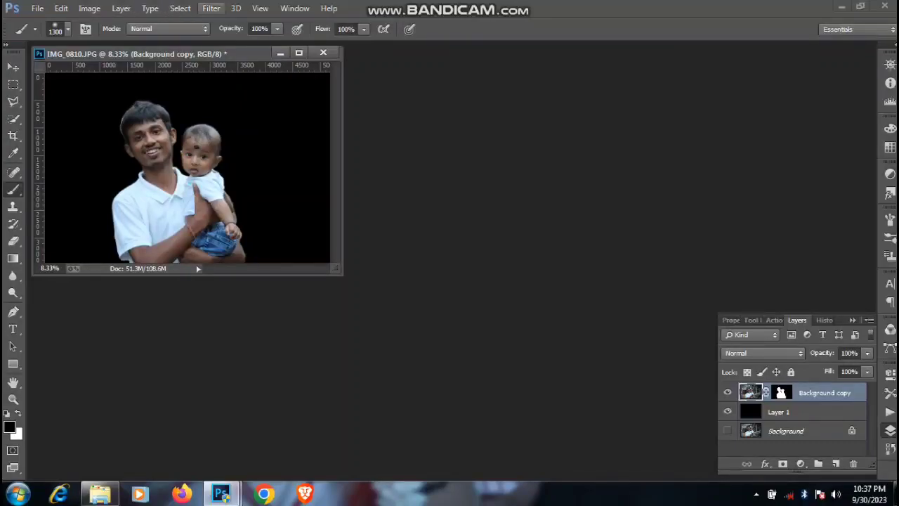
pyautogui.click(210, 8)
pyautogui.click(243, 85)
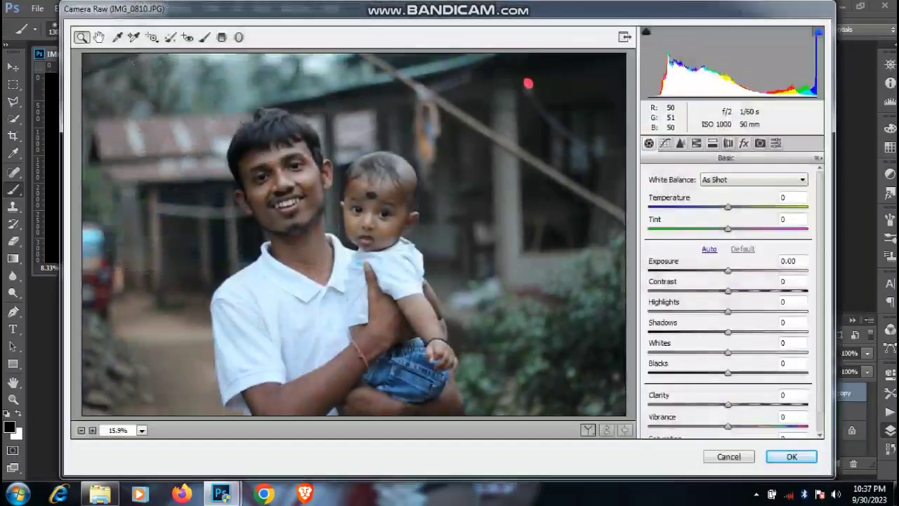
pyautogui.moveTo(727, 271); pyautogui.dragTo(724, 270)
pyautogui.moveTo(727, 332); pyautogui.dragTo(700, 332)
pyautogui.press('Tab')
pyautogui.press('Tab')
pyautogui.hotkey('shift', 'Down')
pyautogui.hotkey('shift', 'Down')
pyautogui.hotkey('shift', 'Down')
pyautogui.hotkey('shift', 'Down')
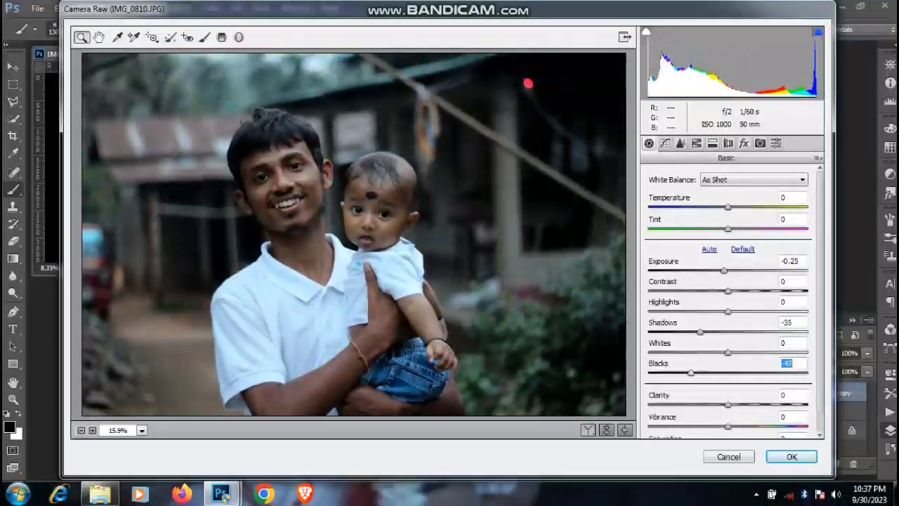
# - Reduce the Oranges saturation to -44 in the HSL adjustments
pyautogui.click(697, 144)
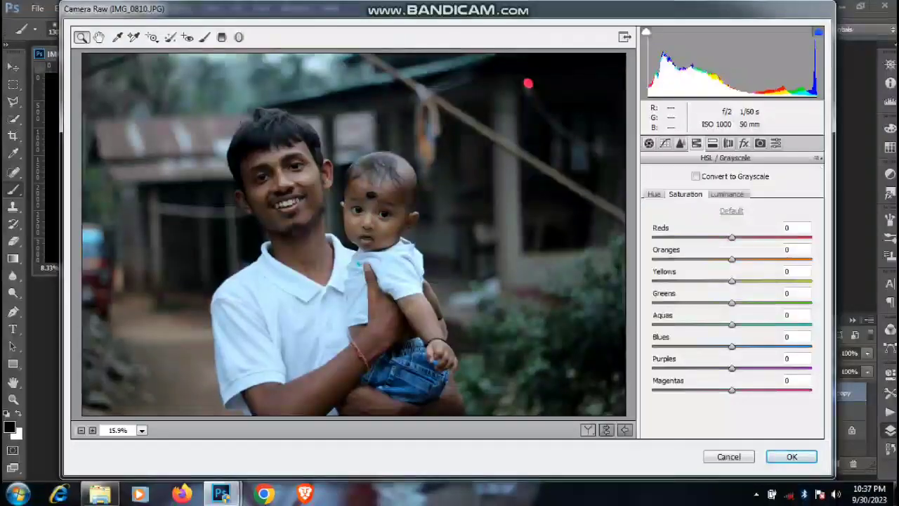
pyautogui.moveTo(732, 259); pyautogui.dragTo(697, 259)
pyautogui.click(726, 194)
pyautogui.click(685, 195)
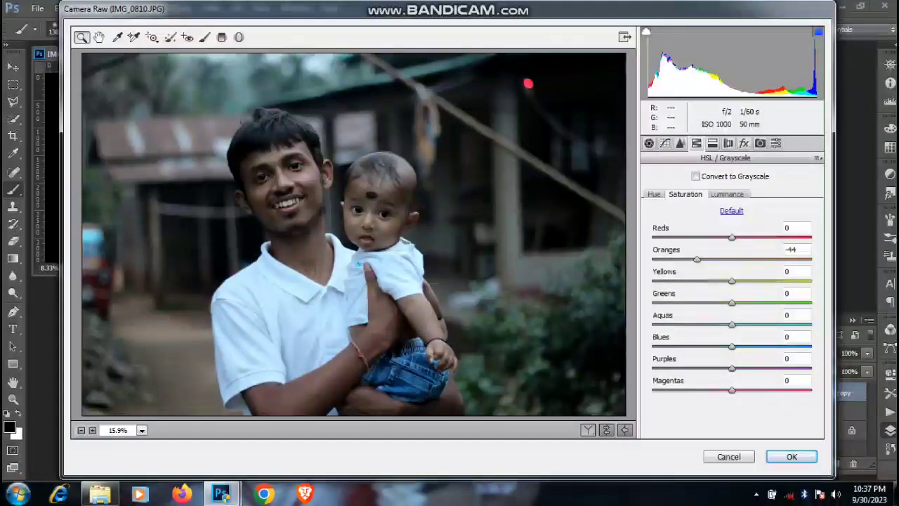
# - Raise the Oranges luminance to brighten the skin tones
pyautogui.click(727, 194)
pyautogui.moveTo(732, 260); pyautogui.dragTo(765, 259)
pyautogui.press('Up')
pyautogui.press('Up')
pyautogui.press('Up')
pyautogui.press('Up')
pyautogui.press('Up')
pyautogui.press('Up')
pyautogui.press('Up')
pyautogui.press('Up')
pyautogui.press('Up')
pyautogui.press('Up')
# - Increase the Blues saturation to +69
pyautogui.click(654, 195)
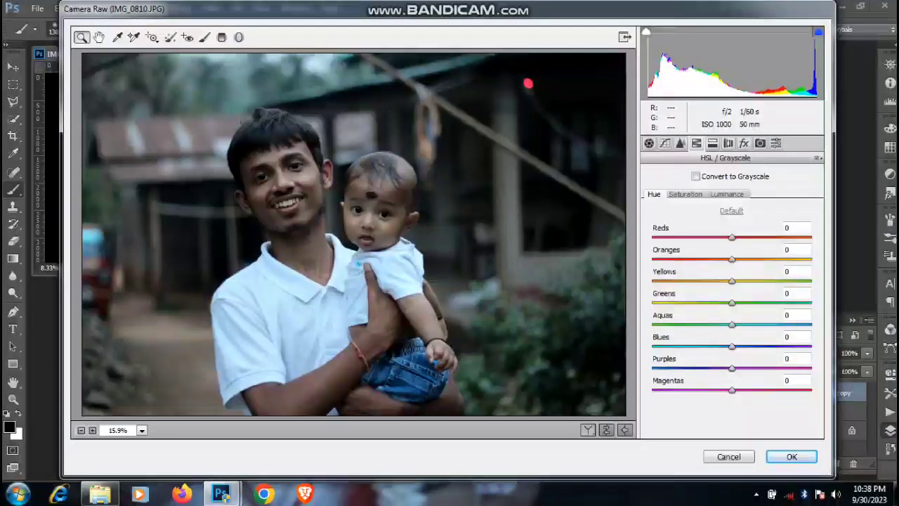
pyautogui.click(685, 193)
pyautogui.moveTo(732, 345); pyautogui.dragTo(792, 345)
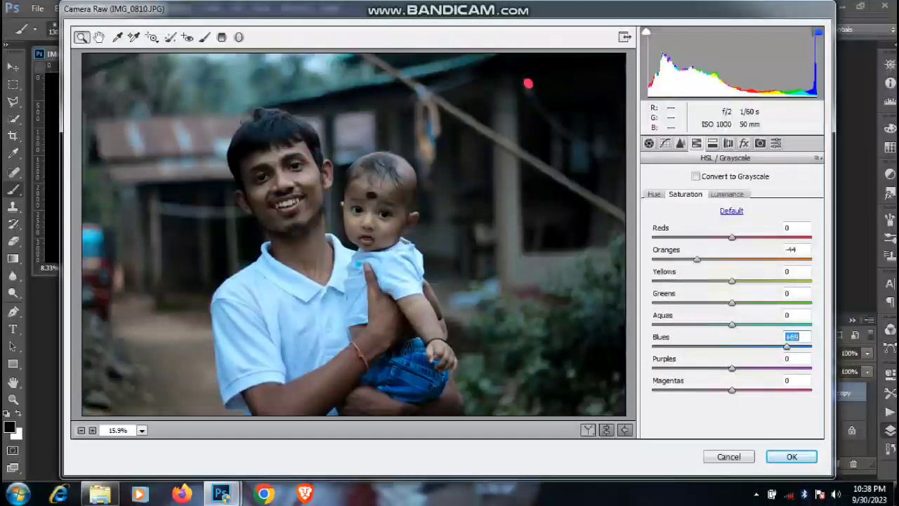
# - Set the luminance noise reduction to 29 and the sharpening amount to 33
pyautogui.click(680, 143)
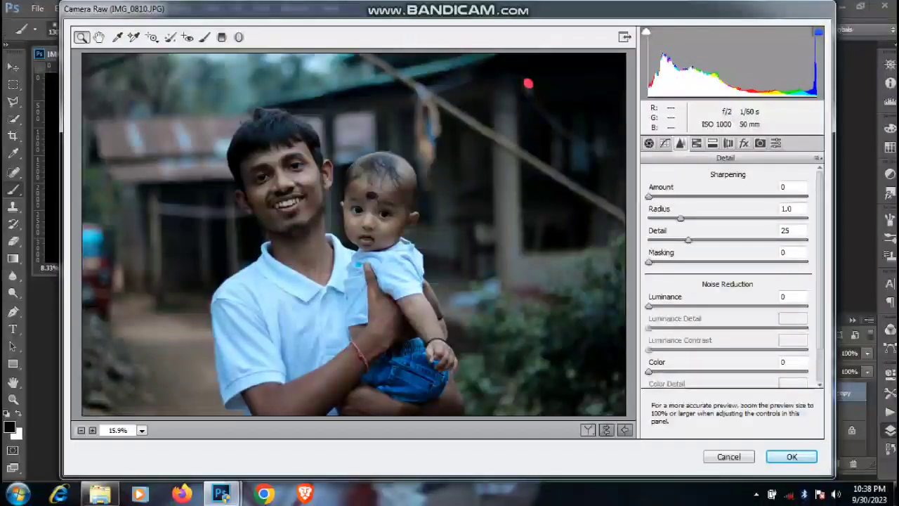
pyautogui.moveTo(648, 306); pyautogui.dragTo(700, 306)
pyautogui.moveTo(648, 197); pyautogui.dragTo(683, 197)
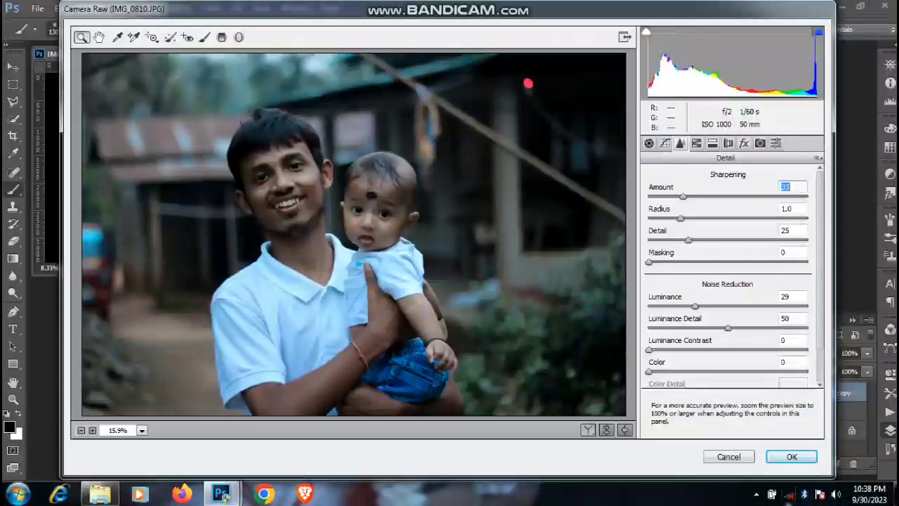
# - Shift the Blues hue toward cyan, to about -45
pyautogui.click(696, 143)
pyautogui.click(654, 194)
pyautogui.moveTo(732, 346); pyautogui.dragTo(698, 345)
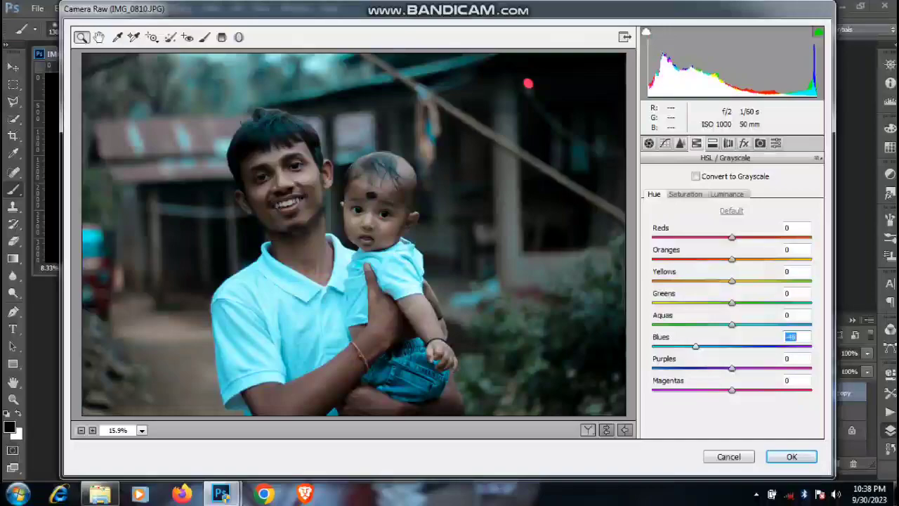
# - Apply the Camera Raw adjustments and move the enlarged document window toward the middle of the workspace
pyautogui.click(791, 457)
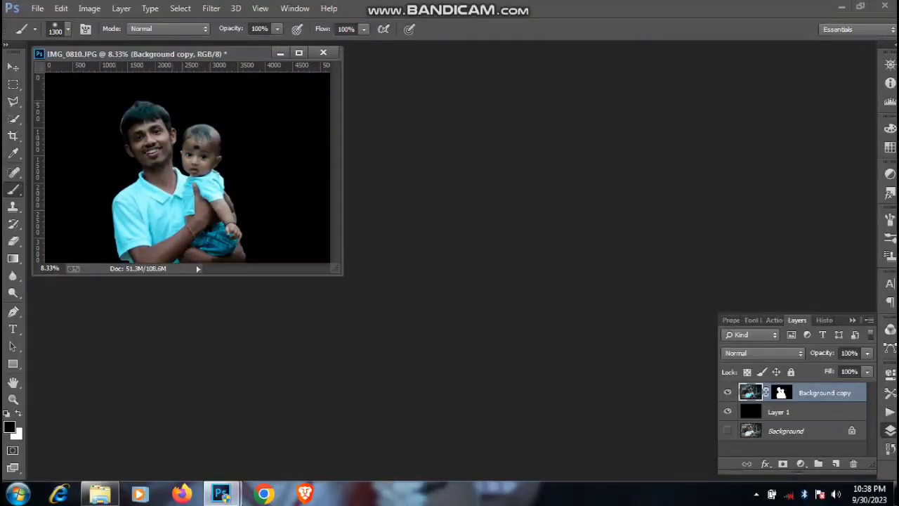
pyautogui.moveTo(179, 54); pyautogui.dragTo(415, 160)
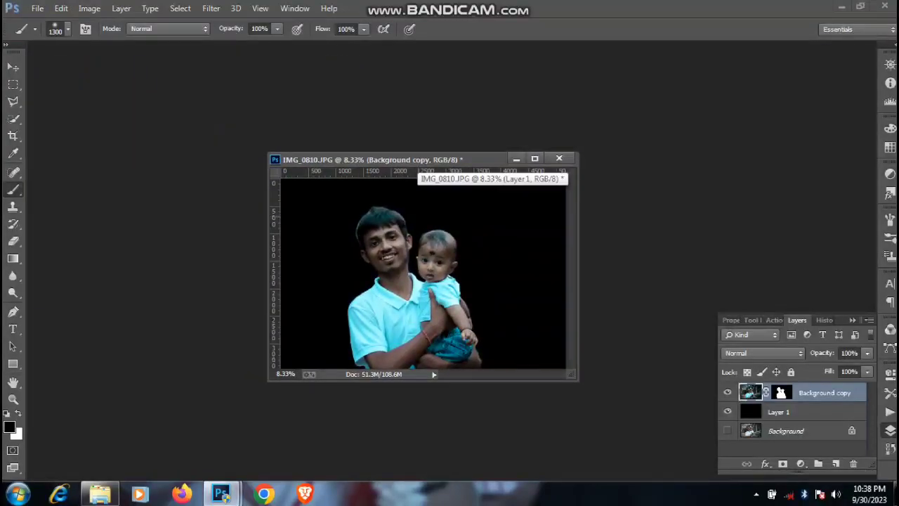
pyautogui.hotkey('ctrl', '+')
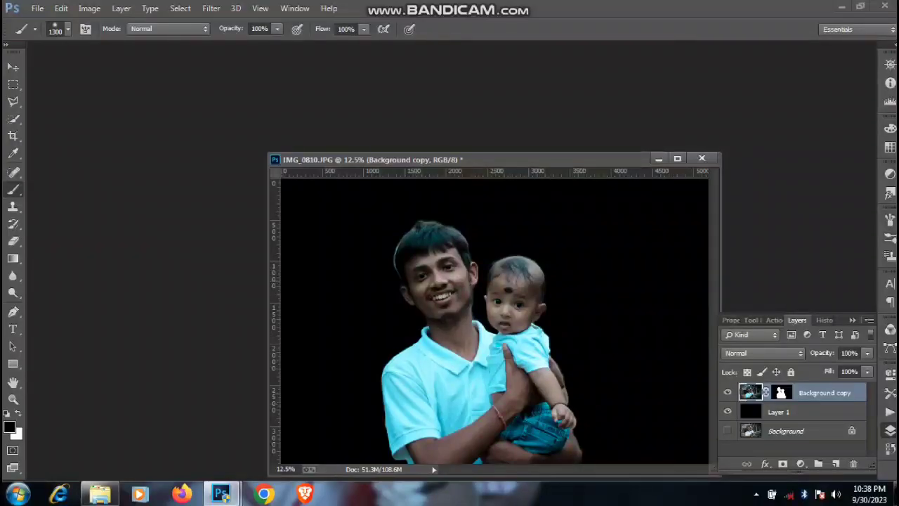
# - Target the Background copy layer's mask and reduce the brush to about 45 px for edge cleanup on the man's head
pyautogui.click(781, 392)
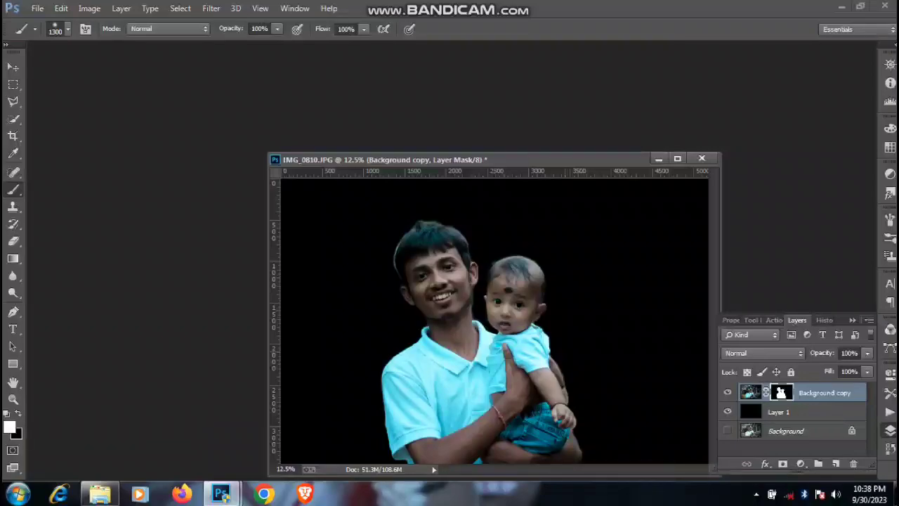
pyautogui.hotkey('ctrl', '+')
pyautogui.hotkey('ctrl', '+')
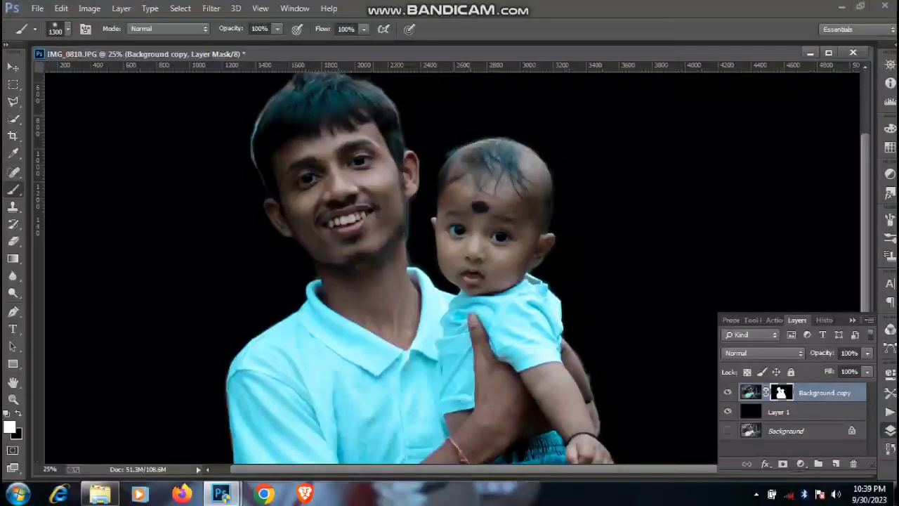
pyautogui.moveTo(501, 224); pyautogui.dragTo(519, 312)
pyautogui.press('[')
pyautogui.press('[')
pyautogui.press('[')
pyautogui.press('[')
pyautogui.press('[')
pyautogui.press('[')
pyautogui.press('[')
pyautogui.press('[')
pyautogui.press('[')
pyautogui.press('[')
pyautogui.hotkey('ctrl', '+')
pyautogui.hotkey('ctrl', '+')
pyautogui.hotkey('ctrl', '+')
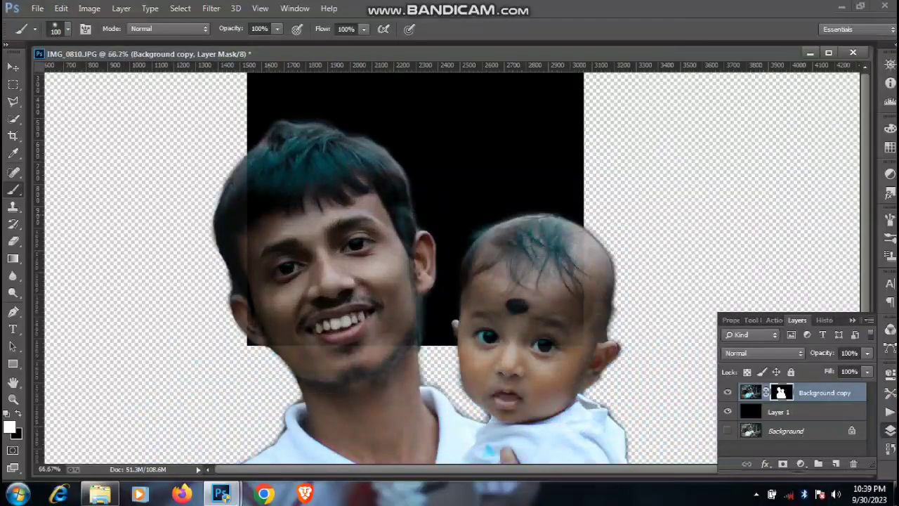
pyautogui.moveTo(450, 176); pyautogui.dragTo(710, 417)
pyautogui.press('[')
pyautogui.press('[')
pyautogui.press('[')
# - Paint black on the mask to remove the light fringe along the outer side of the man's hair, away from the baby
pyautogui.moveTo(287, 288); pyautogui.dragTo(284, 293)
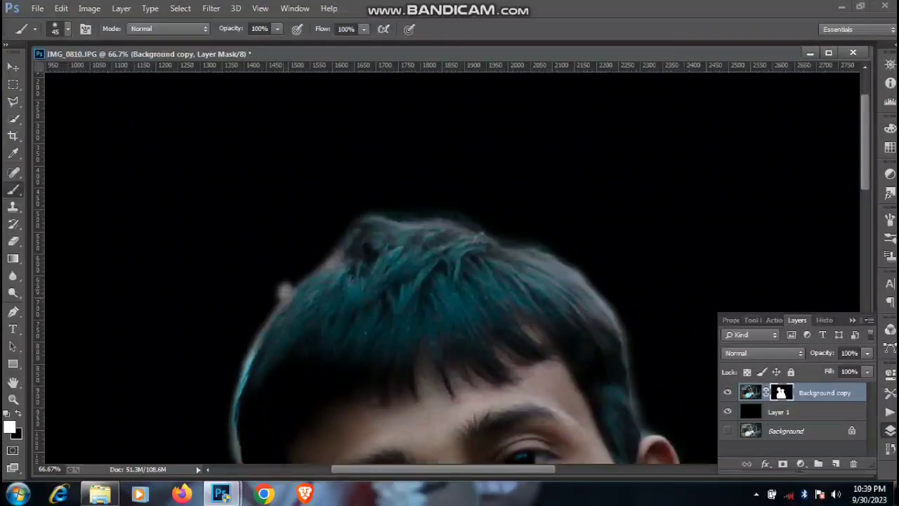
pyautogui.hotkey('ctrl', 'z')
pyautogui.press('x')
pyautogui.moveTo(333, 255)
pyautogui.mouseDown()
pyautogui.moveTo(255, 345)
pyautogui.moveTo(232, 434)
pyautogui.mouseUp()
pyautogui.moveTo(245, 357); pyautogui.dragTo(241, 376)
pyautogui.moveTo(247, 422)
pyautogui.mouseDown()
pyautogui.moveTo(265, 239)
pyautogui.moveTo(255, 272)
pyautogui.moveTo(283, 338)
pyautogui.mouseUp()
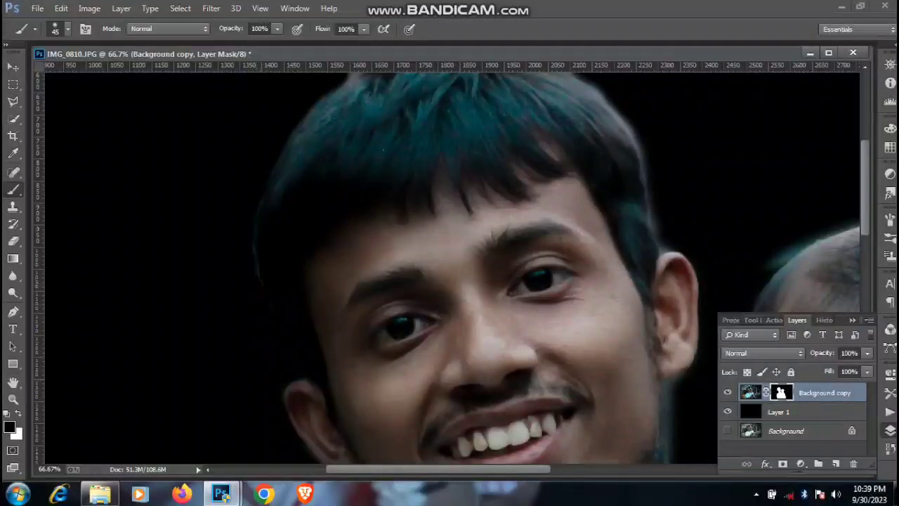
# - Paint black on the mask along the man's hair, ear, jaw, neck and collar on the side facing the baby
pyautogui.moveTo(526, 182)
pyautogui.mouseDown()
pyautogui.moveTo(453, 253)
pyautogui.moveTo(354, 283)
pyautogui.mouseUp()
pyautogui.moveTo(382, 159)
pyautogui.mouseDown()
pyautogui.moveTo(424, 182)
pyautogui.moveTo(465, 226)
pyautogui.moveTo(451, 227)
pyautogui.moveTo(429, 198)
pyautogui.moveTo(376, 169)
pyautogui.moveTo(450, 223)
pyautogui.mouseUp()
pyautogui.moveTo(470, 257)
pyautogui.mouseDown()
pyautogui.moveTo(486, 341)
pyautogui.moveTo(504, 357)
pyautogui.mouseUp()
pyautogui.moveTo(494, 414); pyautogui.dragTo(440, 110)
pyautogui.moveTo(453, 173); pyautogui.dragTo(441, 288)
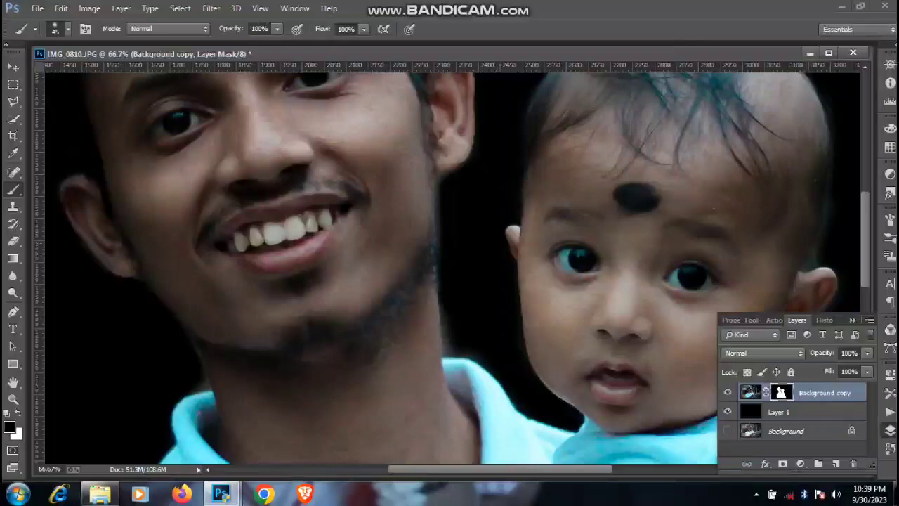
pyautogui.scroll(-3, 449, 267)
pyautogui.moveTo(431, 203)
pyautogui.mouseDown()
pyautogui.moveTo(436, 227)
pyautogui.moveTo(428, 191)
pyautogui.moveTo(441, 233)
pyautogui.moveTo(474, 248)
pyautogui.mouseUp()
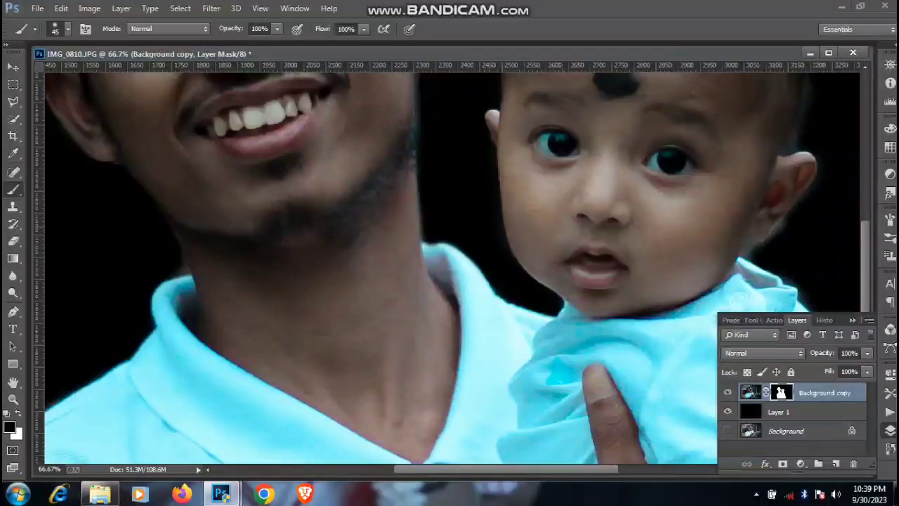
# - Clean the mask edge beside the baby's hand and the man's supporting arm with a 40 px black brush
pyautogui.moveTo(479, 218); pyautogui.dragTo(87, 336)
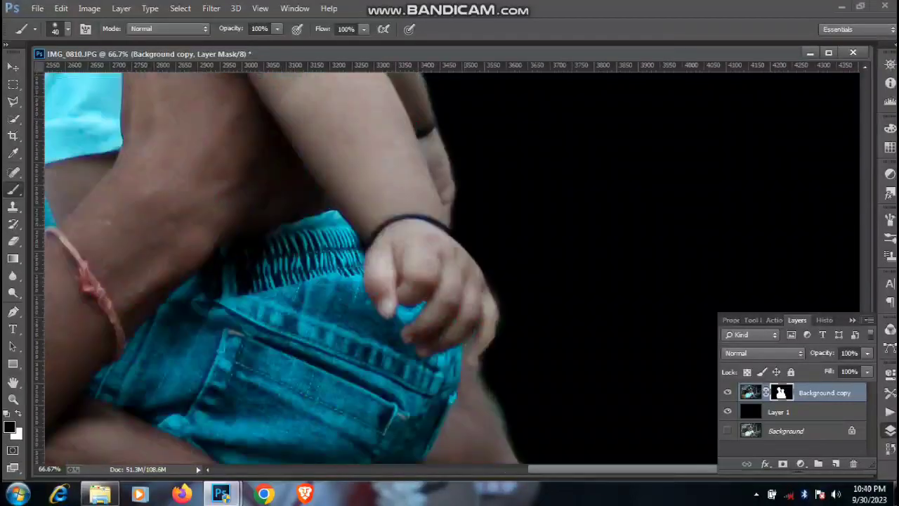
pyautogui.moveTo(484, 265); pyautogui.dragTo(459, 190)
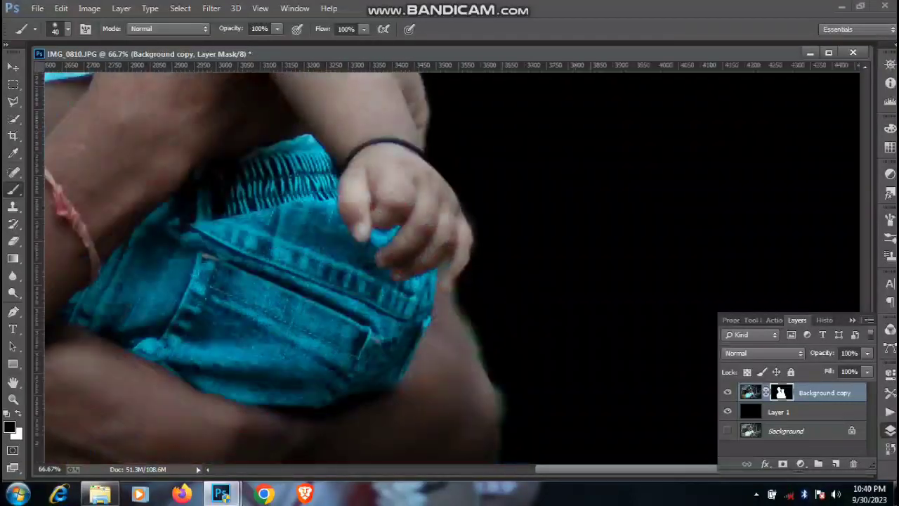
pyautogui.moveTo(460, 308); pyautogui.dragTo(502, 424)
pyautogui.moveTo(492, 327); pyautogui.dragTo(468, 326)
# - Paint black on the mask to remove the background fringe along the outer edge of the man's shirt sleeve
pyautogui.hscroll(-8, 447, 267)
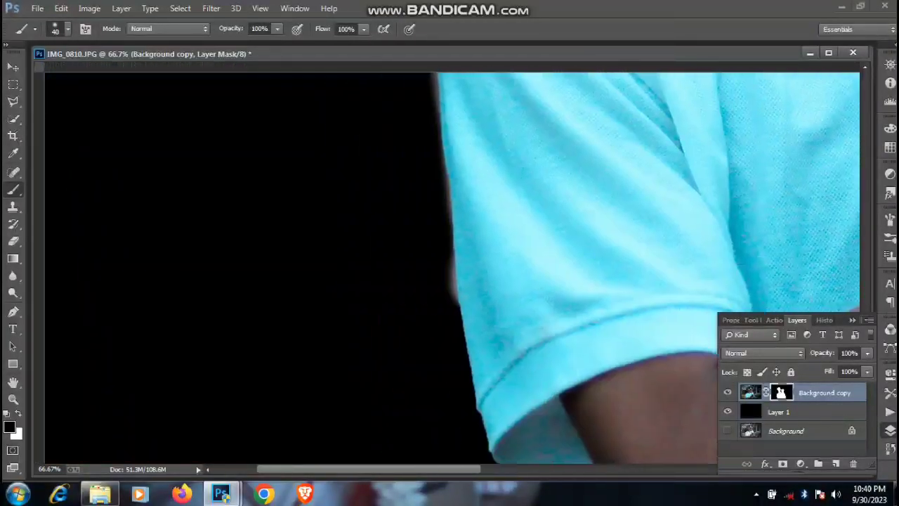
pyautogui.moveTo(450, 281); pyautogui.dragTo(481, 255)
pyautogui.moveTo(469, 136); pyautogui.dragTo(477, 198)
pyautogui.moveTo(483, 239); pyautogui.dragTo(489, 279)
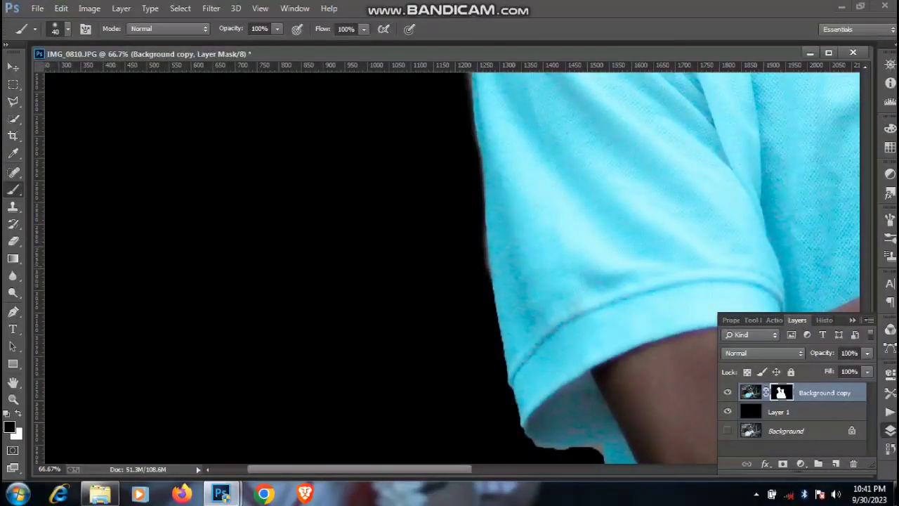
pyautogui.moveTo(478, 230); pyautogui.dragTo(483, 270)
pyautogui.moveTo(455, 152); pyautogui.dragTo(469, 349)
pyautogui.moveTo(473, 186); pyautogui.dragTo(494, 387)
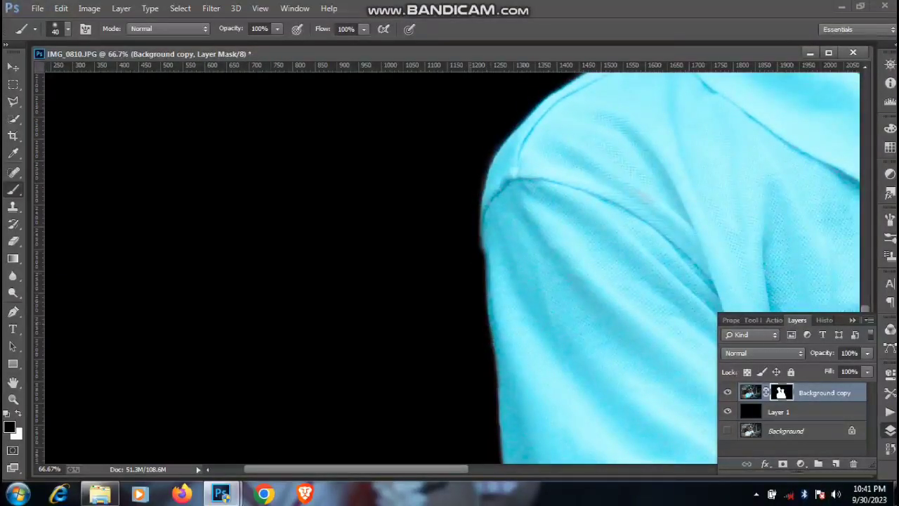
# - Clean the mask edge over the man's outer shoulder and behind his shirt collar
pyautogui.moveTo(472, 144); pyautogui.dragTo(405, 439)
pyautogui.moveTo(590, 245); pyautogui.dragTo(397, 325)
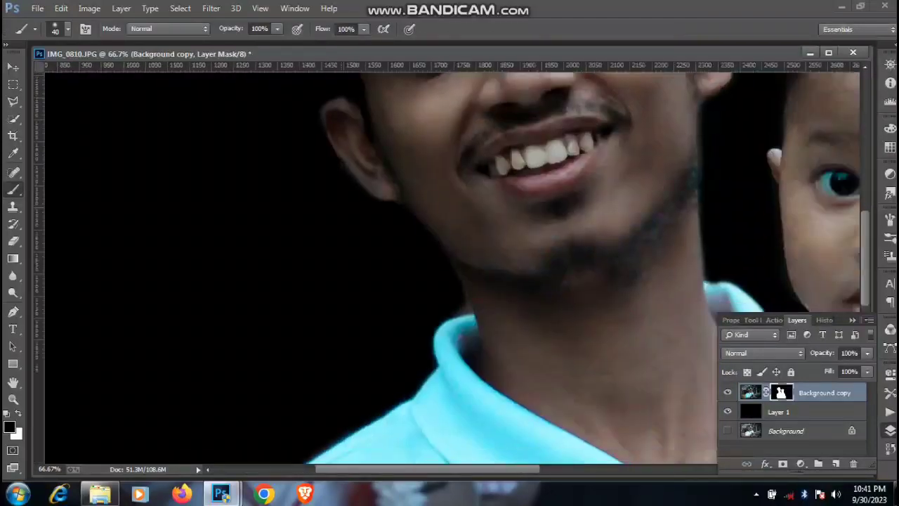
pyautogui.moveTo(456, 313); pyautogui.dragTo(464, 313)
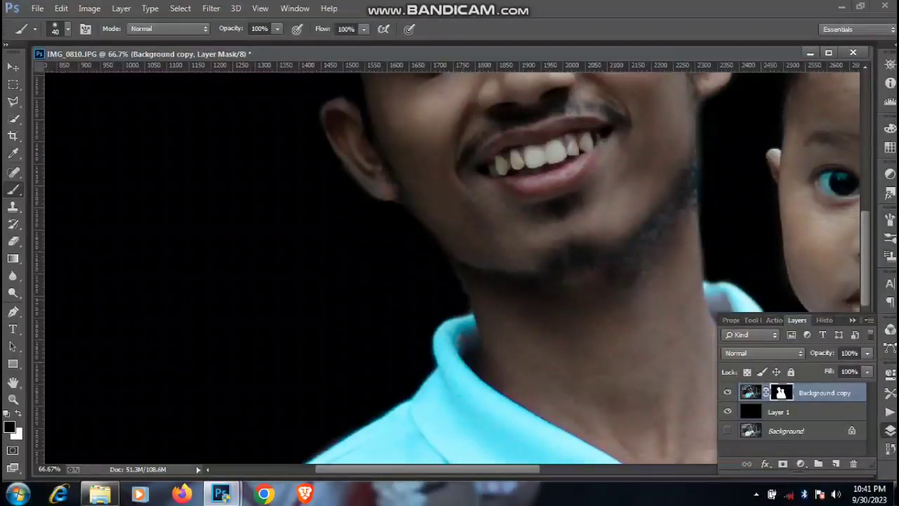
# - Paint black on the mask across the top of the man's hair to remove the remaining halo
pyautogui.scroll(5, 449, 267)
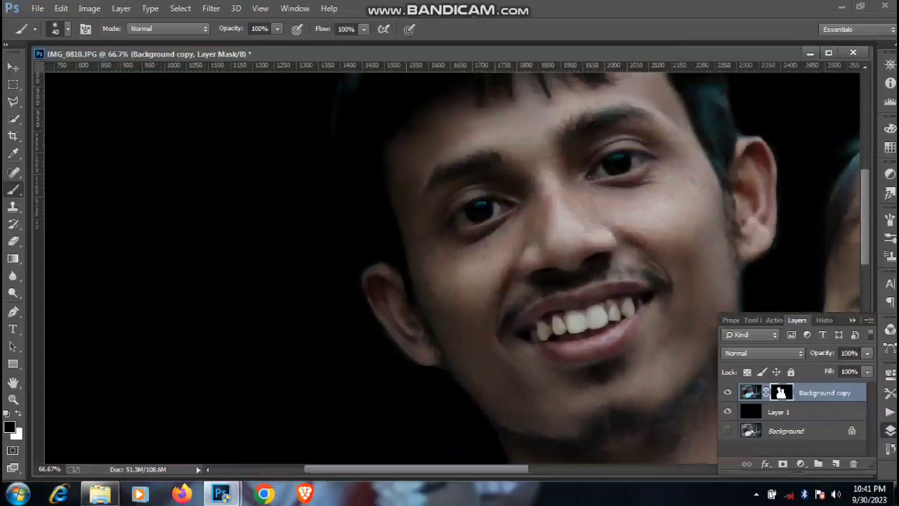
pyautogui.scroll(5, 450, 267)
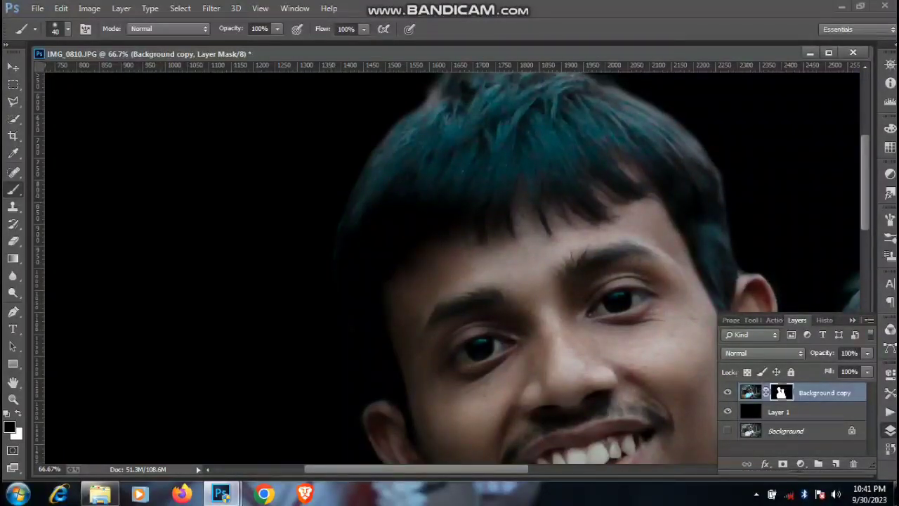
pyautogui.scroll(3, 450, 267)
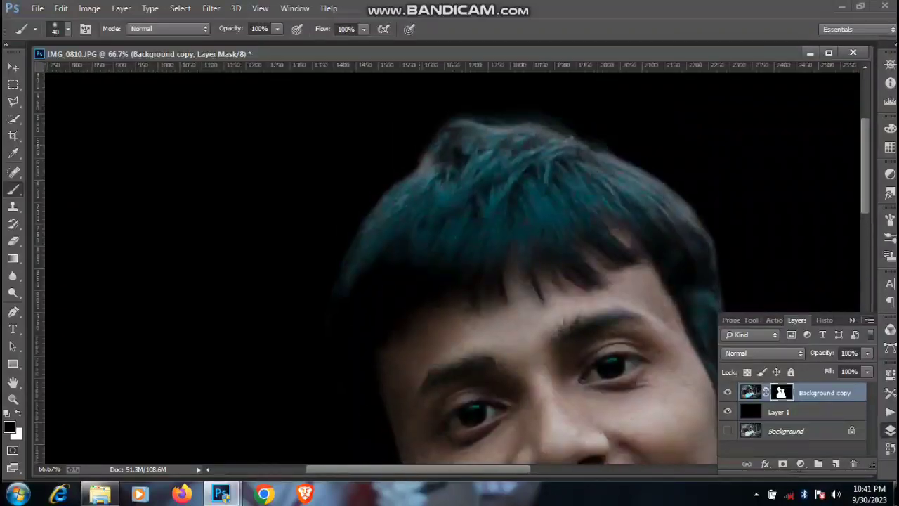
pyautogui.moveTo(433, 138)
pyautogui.mouseDown()
pyautogui.moveTo(453, 116)
pyautogui.moveTo(597, 144)
pyautogui.mouseUp()
# - Touch up the mask edge along the man's cheek and jaw beside the baby
pyautogui.scroll(-5, 450, 267)
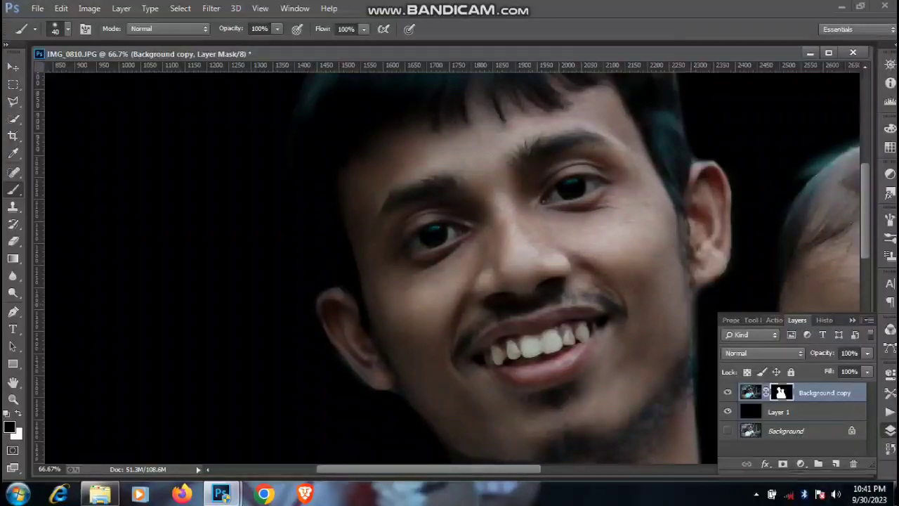
pyautogui.moveTo(695, 295); pyautogui.dragTo(434, 192)
pyautogui.click(434, 192)
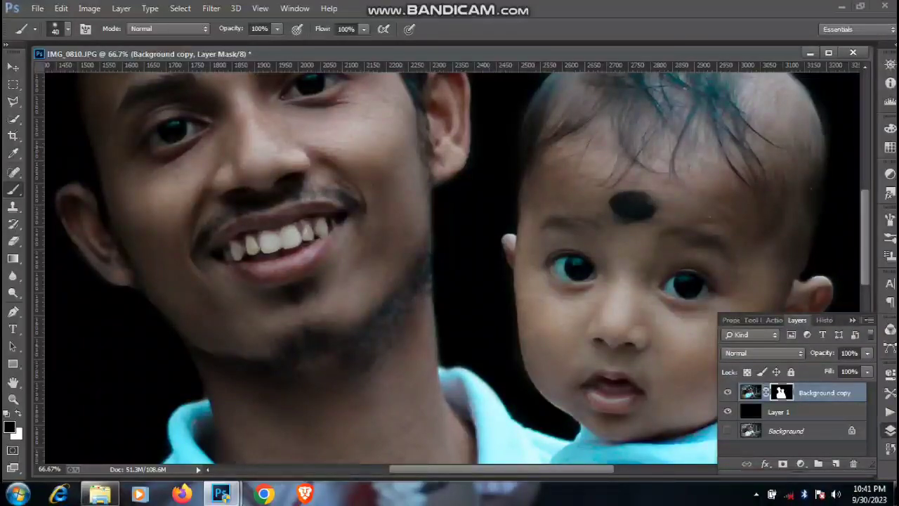
# - Merge the Background copy, Layer 1 and Background layers into a single layer
pyautogui.hotkey('ctrl', '-')
pyautogui.hotkey('ctrl', '-')
pyautogui.hotkey('ctrl', '-')
pyautogui.hotkey('ctrl', '-')
pyautogui.hotkey('ctrl', '-')
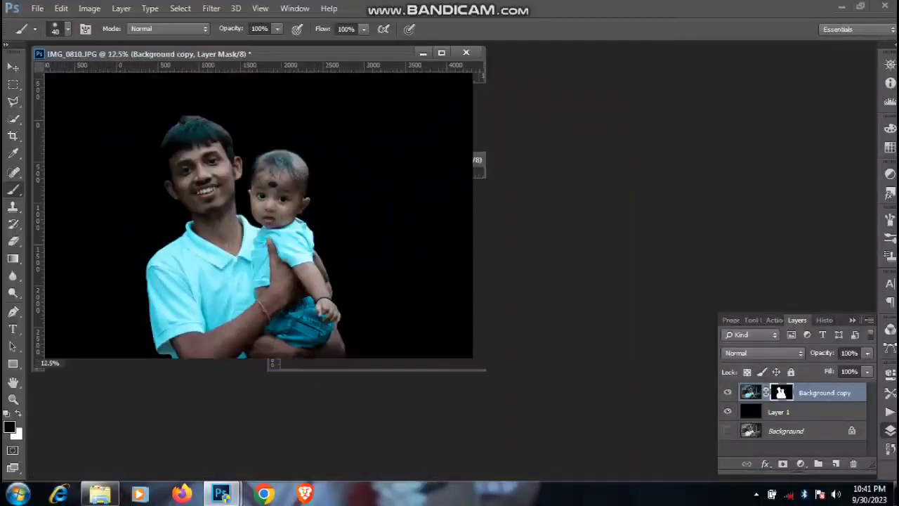
pyautogui.hotkey('ctrl', '-')
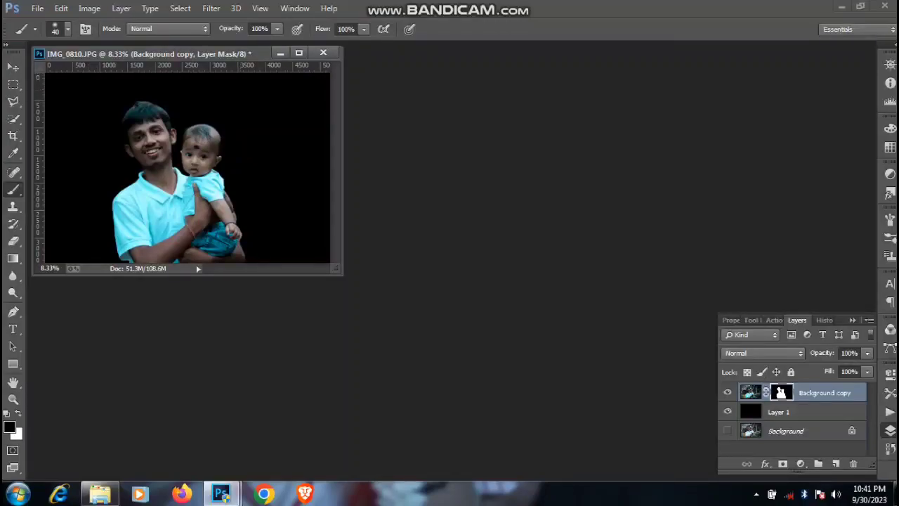
pyautogui.keyDown('ctrl'); pyautogui.click(807, 412); pyautogui.keyUp('ctrl')
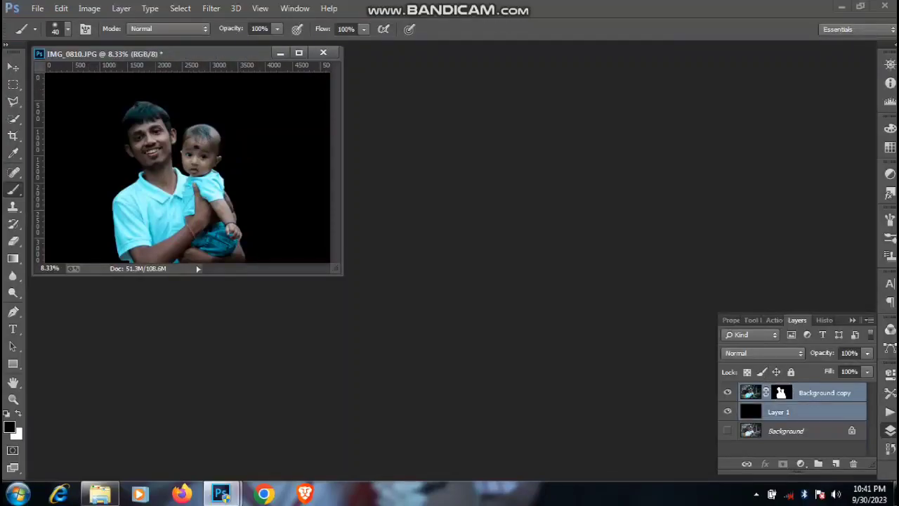
pyautogui.keyDown('ctrl'); pyautogui.click(808, 431); pyautogui.keyUp('ctrl')
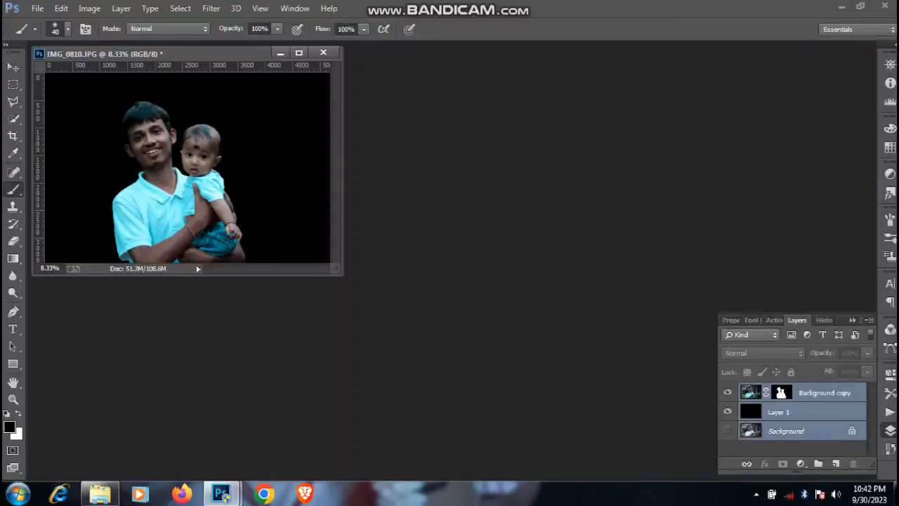
pyautogui.hotkey('ctrl', 'e')
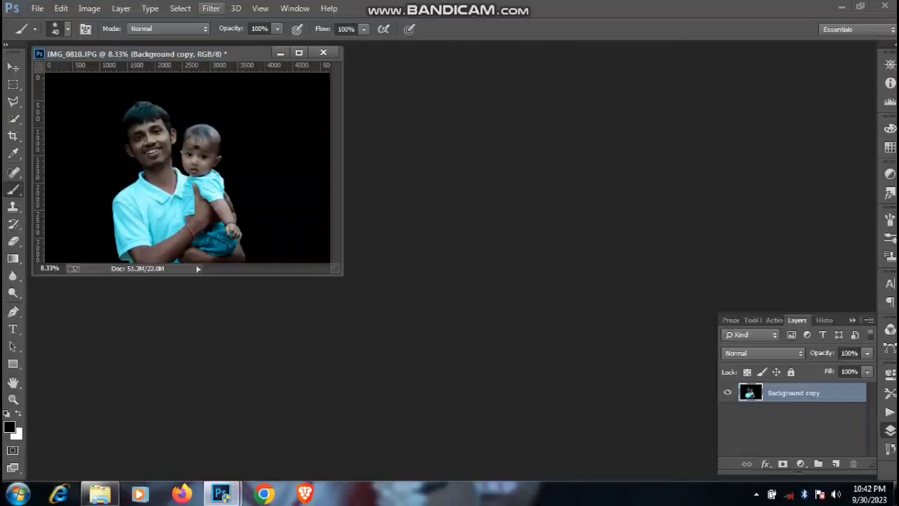
# - Open the merged image in the Camera Raw filter and set Shadows to +9 and Clarity to +3
pyautogui.click(211, 8)
pyautogui.click(245, 85)
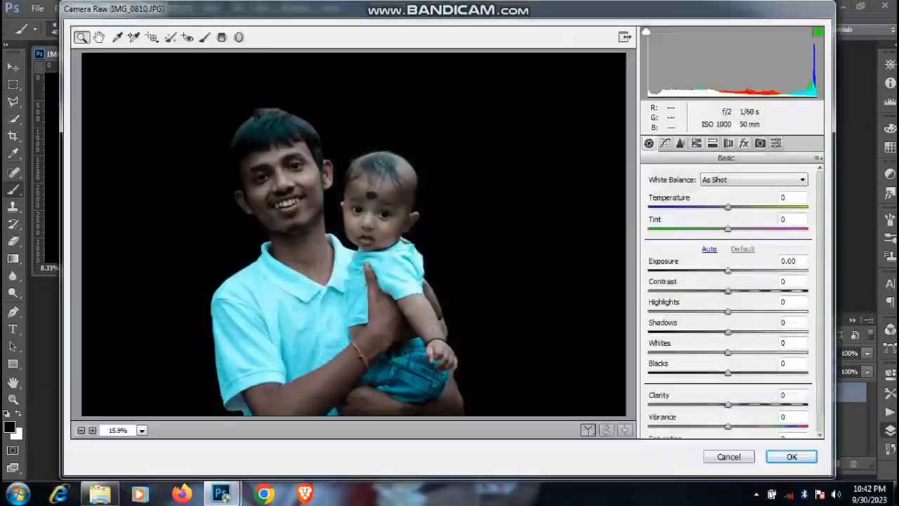
pyautogui.moveTo(727, 332)
pyautogui.mouseDown()
pyautogui.moveTo(696, 332)
pyautogui.moveTo(734, 332)
pyautogui.mouseUp()
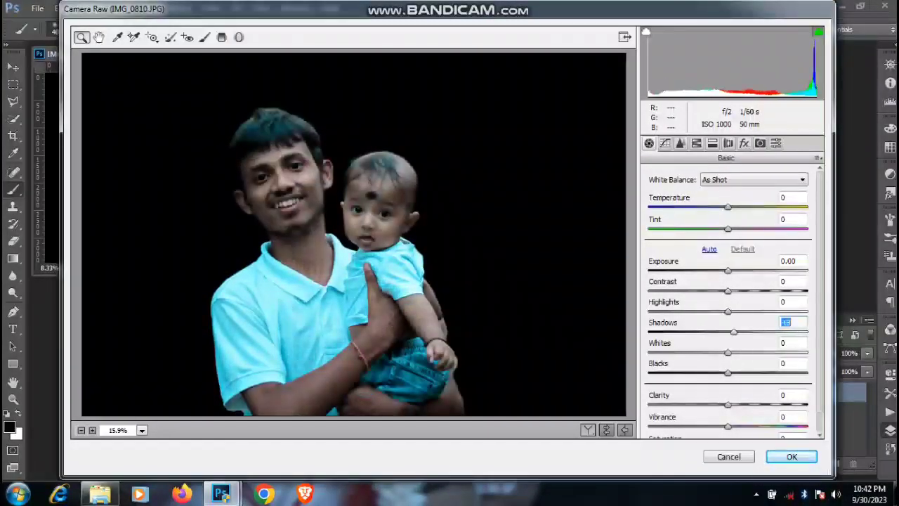
pyautogui.press('Up')
pyautogui.press('Up')
pyautogui.press('Up')
pyautogui.press('Up')
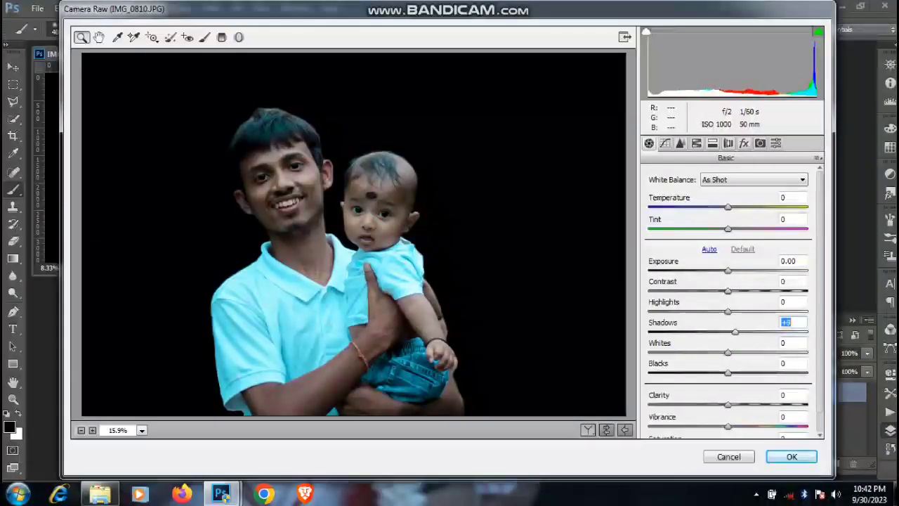
pyautogui.moveTo(727, 405)
pyautogui.mouseDown()
pyautogui.moveTo(750, 404)
pyautogui.moveTo(729, 405)
pyautogui.mouseUp()
pyautogui.press('Down')
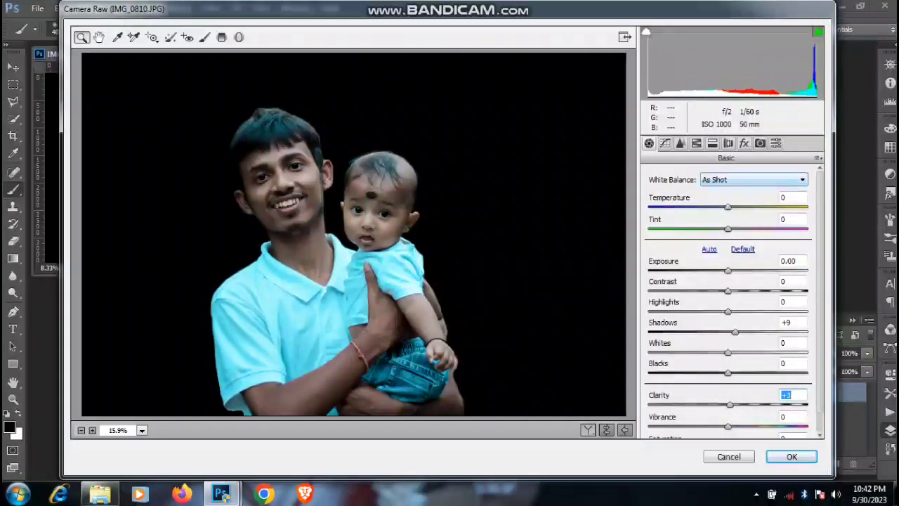
# - Cool the white balance by setting the Temperature to -28
pyautogui.moveTo(727, 208)
pyautogui.mouseDown()
pyautogui.moveTo(738, 207)
pyautogui.moveTo(716, 207)
pyautogui.mouseUp()
pyautogui.hotkey('shift', 'Down')
pyautogui.hotkey('shift', 'Down')
pyautogui.hotkey('shift', 'Down')
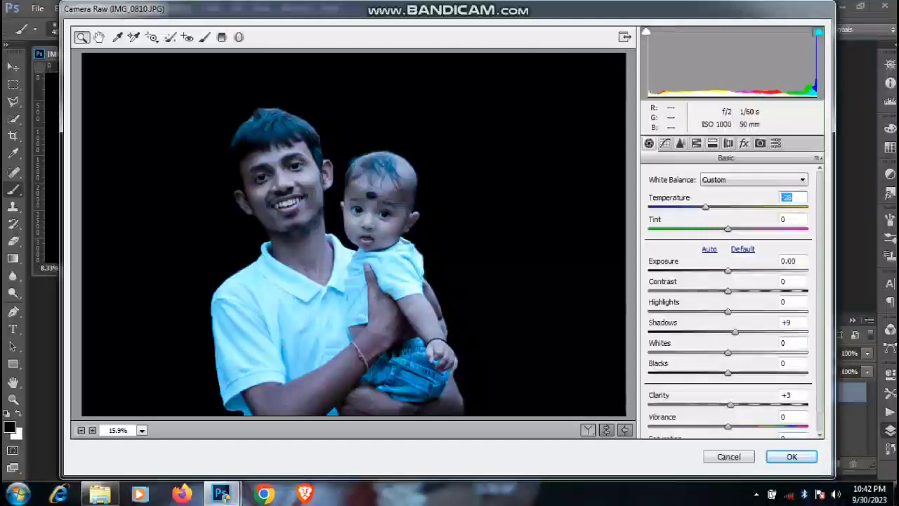
# - Set the Oranges saturation to +13 in the HSL adjustments
pyautogui.click(696, 143)
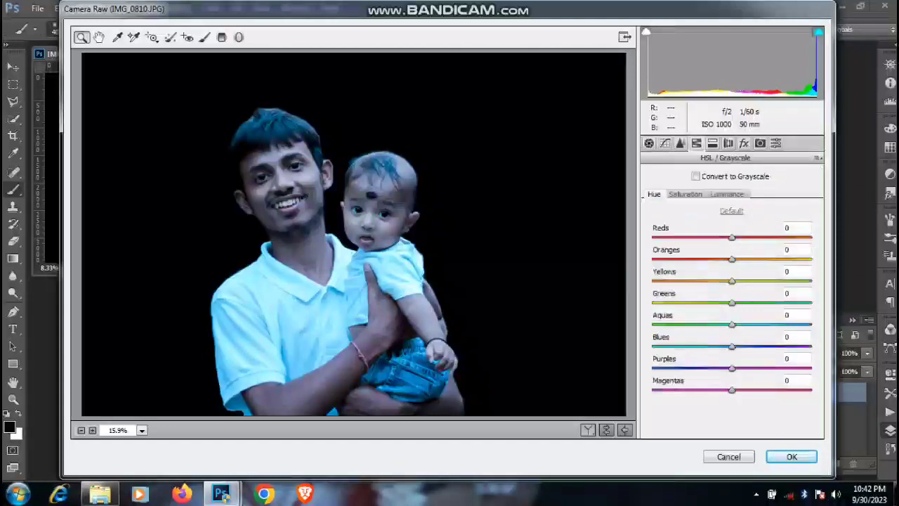
pyautogui.click(685, 194)
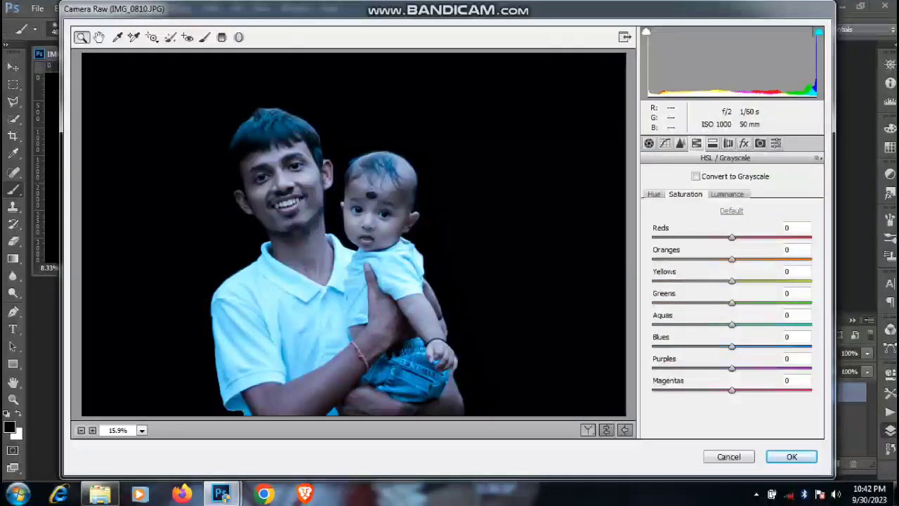
pyautogui.moveTo(732, 259); pyautogui.dragTo(765, 259)
pyautogui.press('Down')
pyautogui.press('Down')
pyautogui.press('Down')
pyautogui.press('Down')
pyautogui.press('Down')
pyautogui.press('Down')
pyautogui.press('Down')
pyautogui.press('Down')
pyautogui.press('Down')
pyautogui.press('Down')
pyautogui.press('Down')
pyautogui.press('Down')
pyautogui.press('Down')
pyautogui.press('Down')
pyautogui.press('Down')
pyautogui.press('Down')
pyautogui.press('Down')
pyautogui.press('Down')
pyautogui.press('Down')
pyautogui.press('Down')
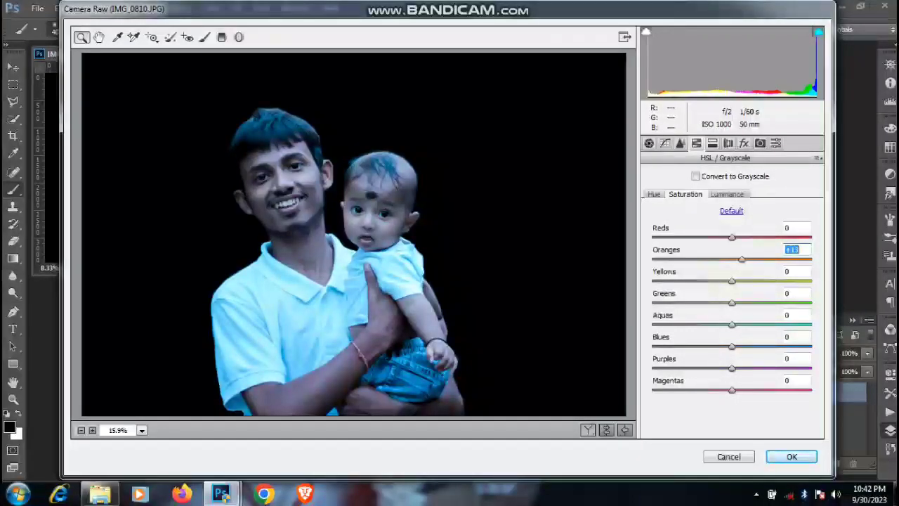
# - Warm the white balance back up by setting the Temperature to -2 in the Basic adjustments
pyautogui.click(649, 143)
pyautogui.moveTo(705, 207); pyautogui.dragTo(721, 207)
pyautogui.press('Up')
pyautogui.press('Up')
pyautogui.press('Up')
pyautogui.press('Up')
pyautogui.press('Up')
pyautogui.press('Up')
pyautogui.press('Up')
pyautogui.press('Up')
pyautogui.press('Up')
pyautogui.press('Up')
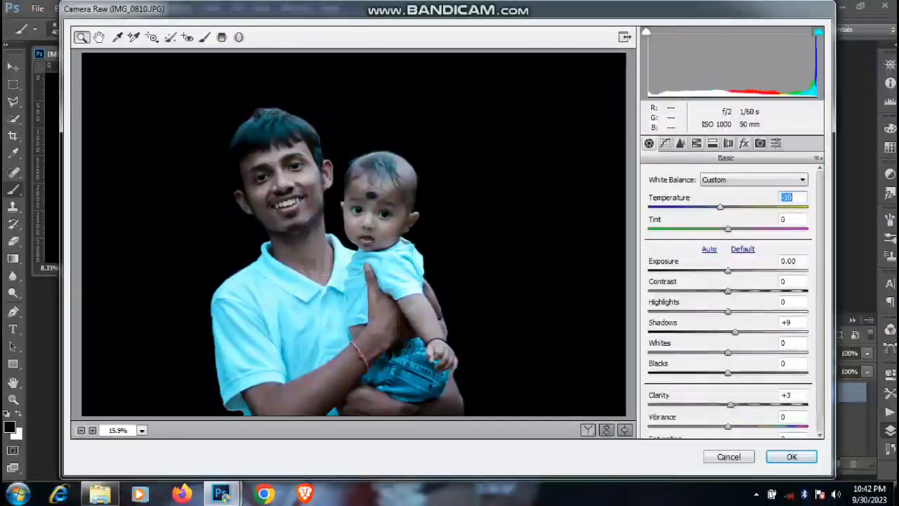
pyautogui.press('Up')
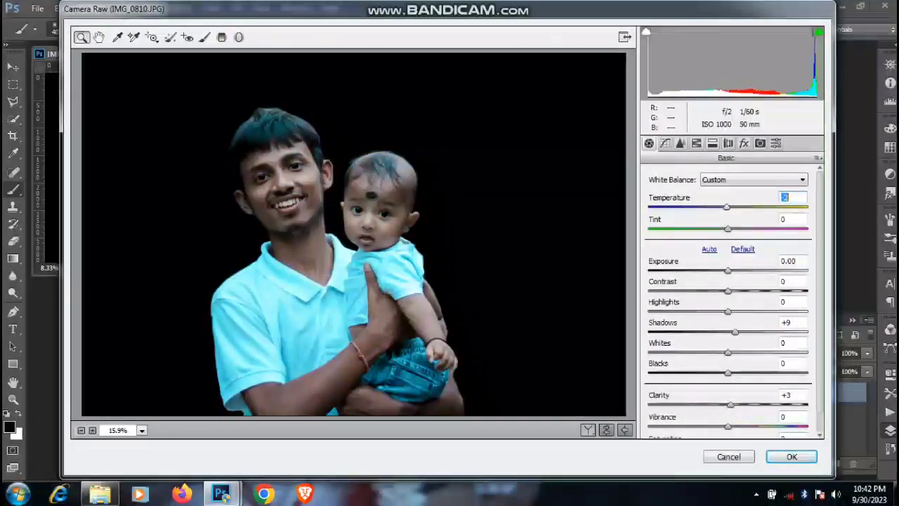
# - Set the Yellows hue to -100 in the HSL adjustments
pyautogui.click(696, 143)
pyautogui.click(654, 195)
pyautogui.moveTo(731, 281); pyautogui.dragTo(652, 281)
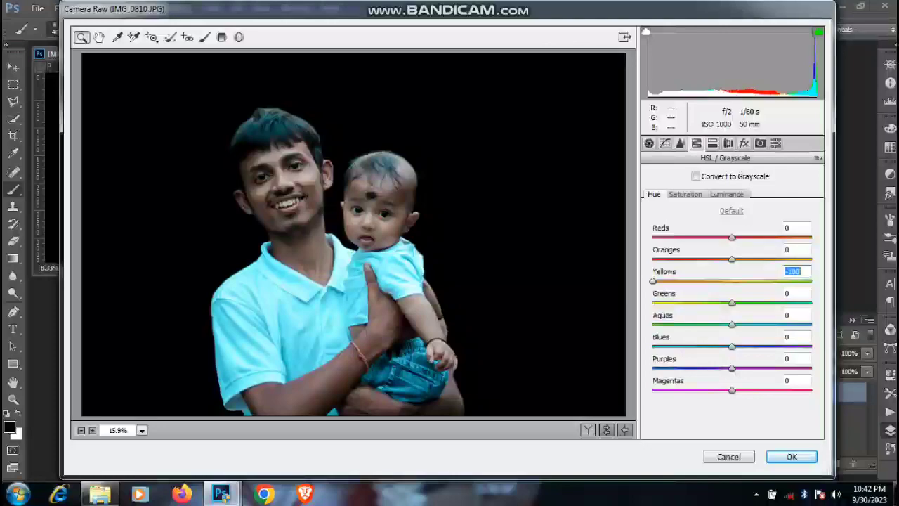
# - Set the Yellows saturation to -88 and the Greens saturation to +79
pyautogui.click(685, 194)
pyautogui.moveTo(732, 280); pyautogui.dragTo(663, 281)
pyautogui.press('Tab')
pyautogui.write('79')
pyautogui.press('Return')
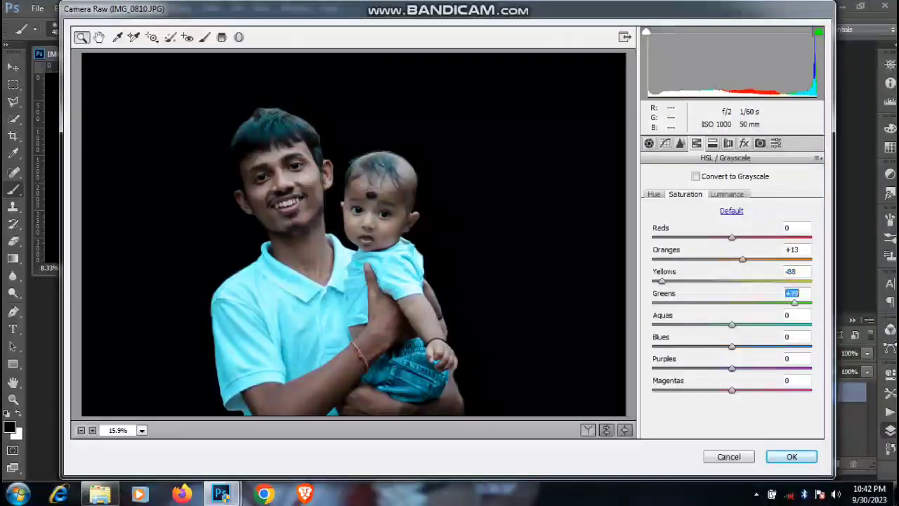
# - Set the Aquas saturation to -52 to tone down the shirts
pyautogui.moveTo(731, 325); pyautogui.dragTo(689, 325)
pyautogui.press('Up')
pyautogui.press('Up')
pyautogui.press('Up')
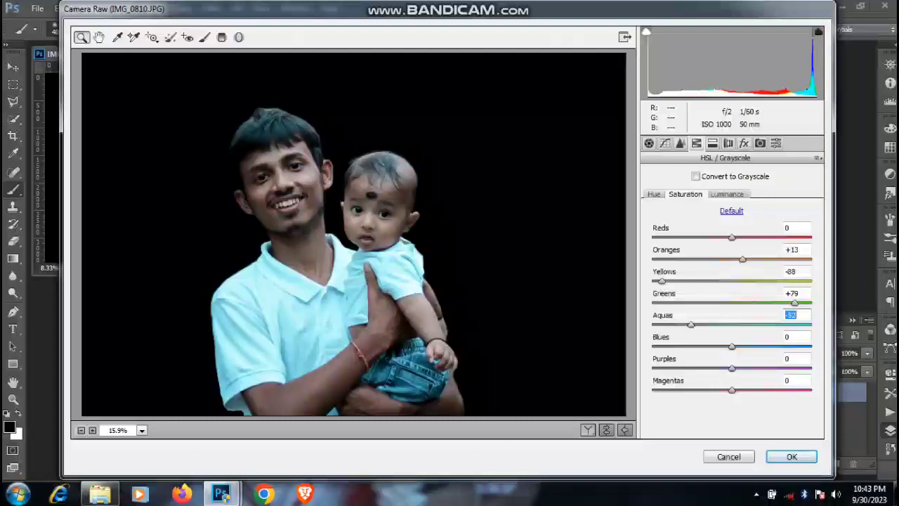
# - Fine-tune the Blues saturation to +5
pyautogui.moveTo(732, 347)
pyautogui.mouseDown()
pyautogui.moveTo(788, 346)
pyautogui.moveTo(730, 346)
pyautogui.mouseUp()
pyautogui.press('Down')
pyautogui.press('Down')
pyautogui.press('Down')
pyautogui.press('Up')
pyautogui.press('Up')
pyautogui.press('Up')
pyautogui.press('Up')
pyautogui.press('Up')
pyautogui.press('Up')
pyautogui.press('Up')
pyautogui.press('Up')
pyautogui.press('Up')
pyautogui.press('Up')
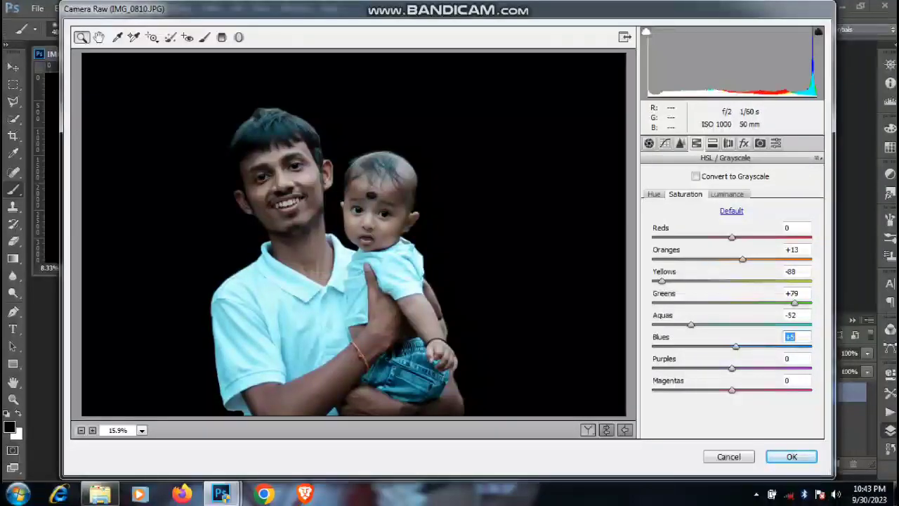
# - Brighten the skin tones by setting the Oranges luminance to +19
pyautogui.click(727, 194)
pyautogui.click(732, 259)
pyautogui.moveTo(732, 259); pyautogui.dragTo(746, 259)
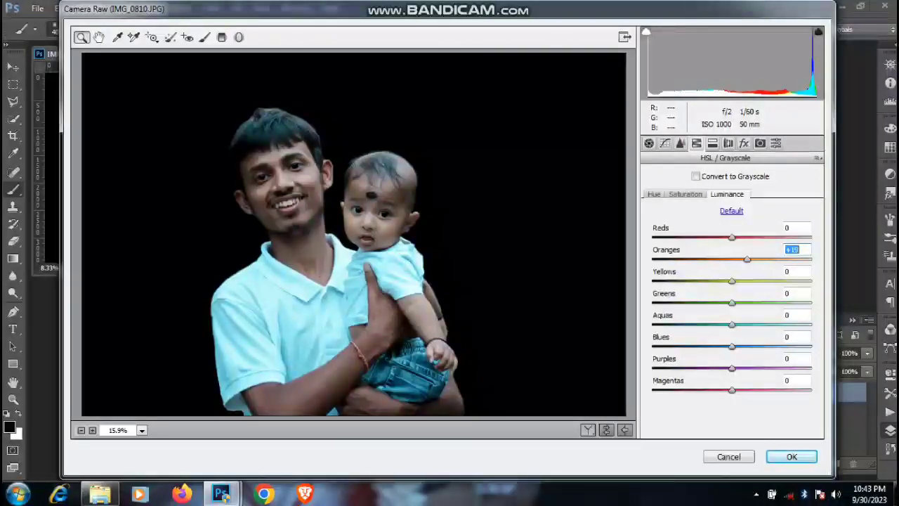
# - Add a dark post-crop vignette with an Amount of -51 in the Effects adjustments
pyautogui.click(743, 143)
pyautogui.moveTo(731, 314); pyautogui.dragTo(715, 314)
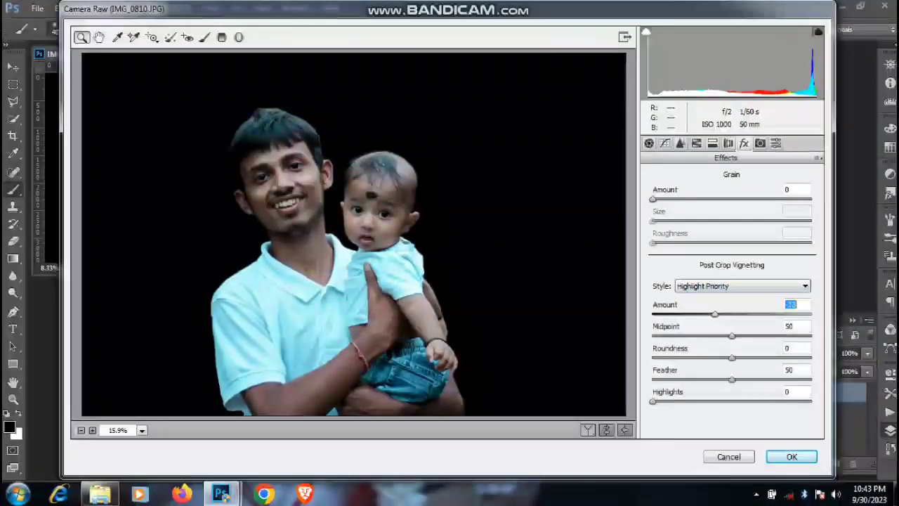
pyautogui.hotkey('shift', 'Down')
pyautogui.hotkey('shift', 'Down')
pyautogui.hotkey('shift', 'Down')
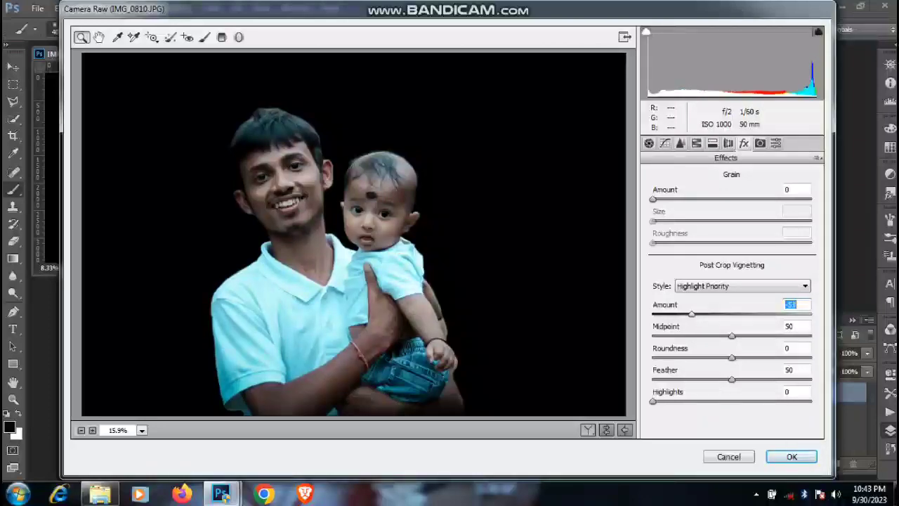
pyautogui.moveTo(692, 314)
pyautogui.mouseDown()
pyautogui.moveTo(653, 314)
pyautogui.moveTo(702, 314)
pyautogui.moveTo(693, 314)
pyautogui.mouseUp()
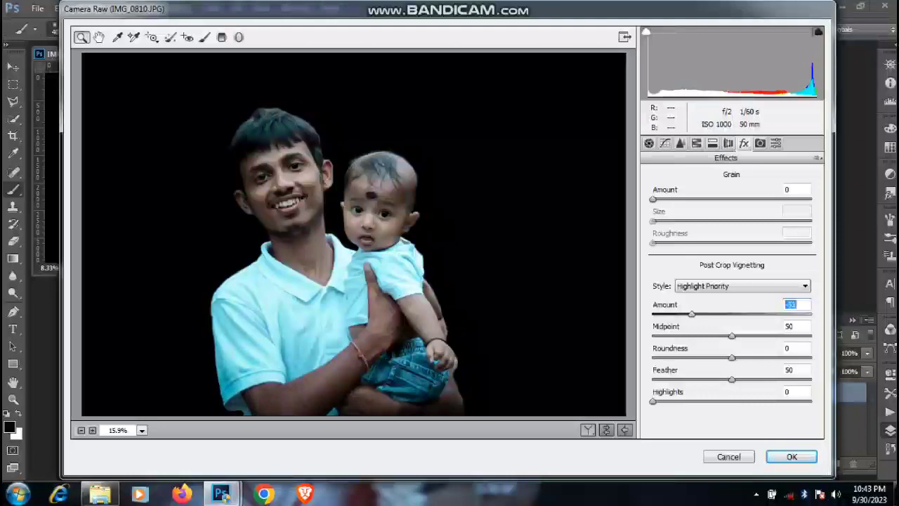
pyautogui.click(743, 286)
pyautogui.press('Down')
pyautogui.press('Down')
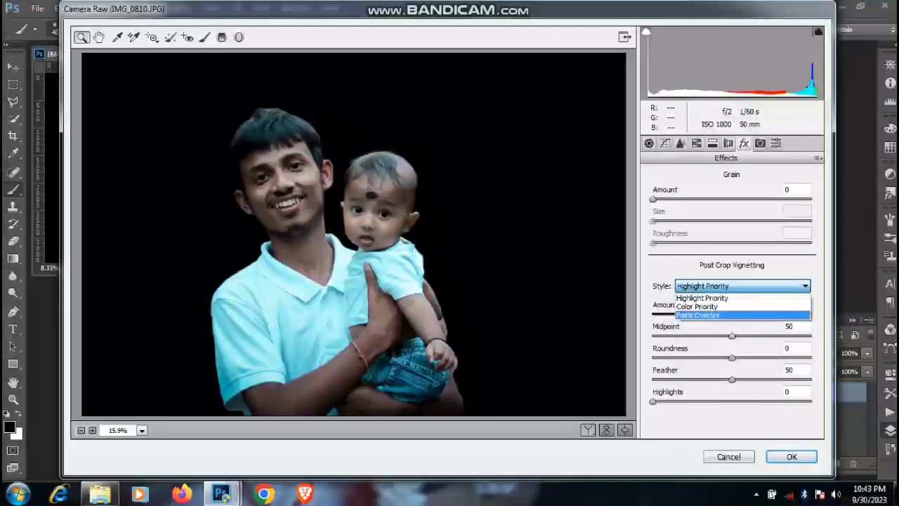
pyautogui.press('Escape')
# - Set the post-crop vignette's Amount to -74 and its Midpoint to 14
pyautogui.press('Tab')
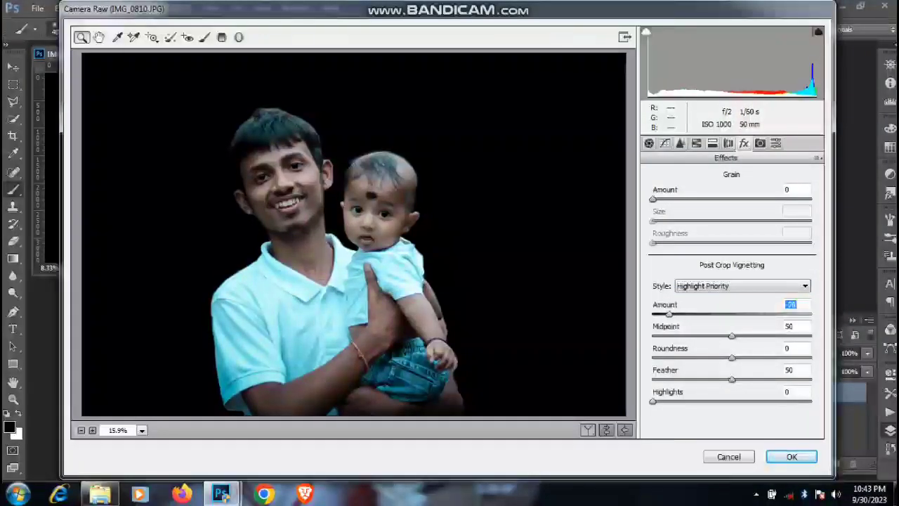
pyautogui.press('Down')
pyautogui.press('Down')
pyautogui.press('Down')
pyautogui.press('Down')
pyautogui.press('Down')
pyautogui.press('Down')
pyautogui.press('Down')
pyautogui.press('Down')
pyautogui.press('Down')
pyautogui.press('Down')
pyautogui.press('Down')
pyautogui.press('Down')
pyautogui.press('Down')
pyautogui.press('Down')
pyautogui.press('Down')
pyautogui.press('Down')
pyautogui.press('Down')
pyautogui.press('Down')
pyautogui.press('Down')
pyautogui.press('Down')
pyautogui.moveTo(732, 335); pyautogui.dragTo(665, 335)
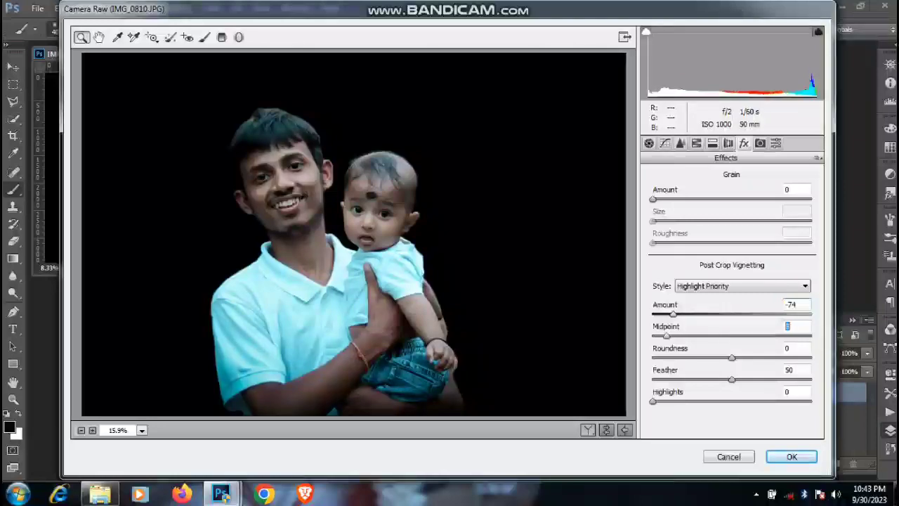
pyautogui.press('Up')
pyautogui.press('Up')
pyautogui.press('Up')
pyautogui.press('Up')
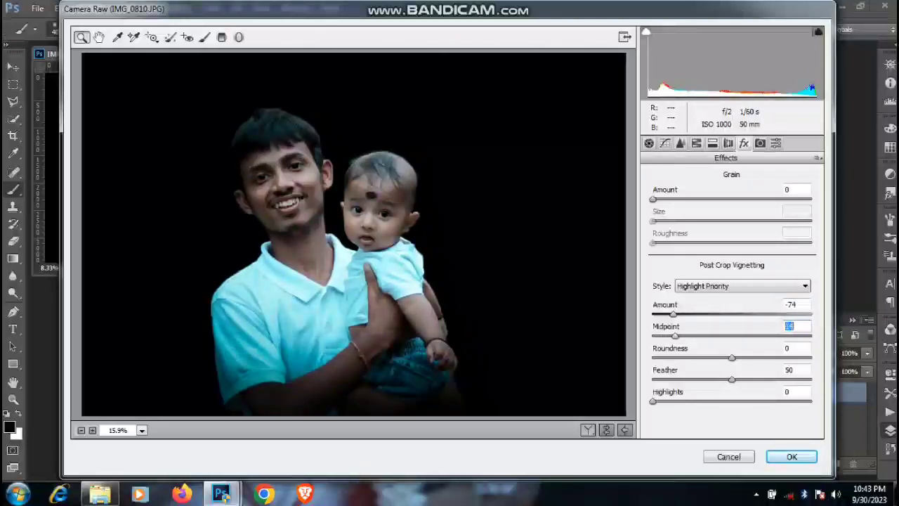
# - Set the vignette's Roundness to +42 and Feather to 54, and change its Style to Color Priority
pyautogui.press('Tab')
pyautogui.hotkey('shift', 'Up')
pyautogui.hotkey('shift', 'Up')
pyautogui.press('Up')
pyautogui.hotkey('shift', 'Up')
pyautogui.hotkey('shift', 'Up')
pyautogui.hotkey('shift', 'Up')
pyautogui.hotkey('shift', 'Up')
pyautogui.press('Up')
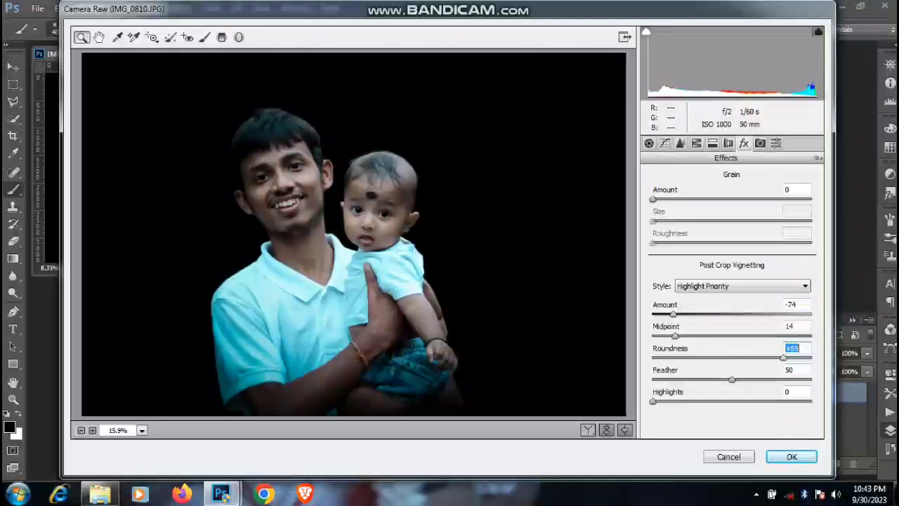
pyautogui.hotkey('shift', 'Down')
pyautogui.hotkey('shift', 'Down')
pyautogui.press('Tab')
pyautogui.press('Up')
pyautogui.press('Up')
pyautogui.press('Up')
pyautogui.press('Up')
pyautogui.press('Up')
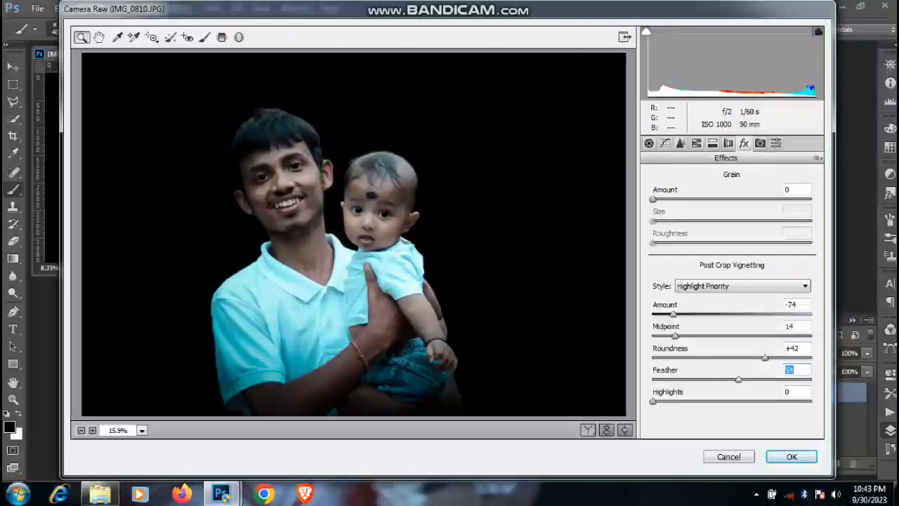
pyautogui.click(743, 286)
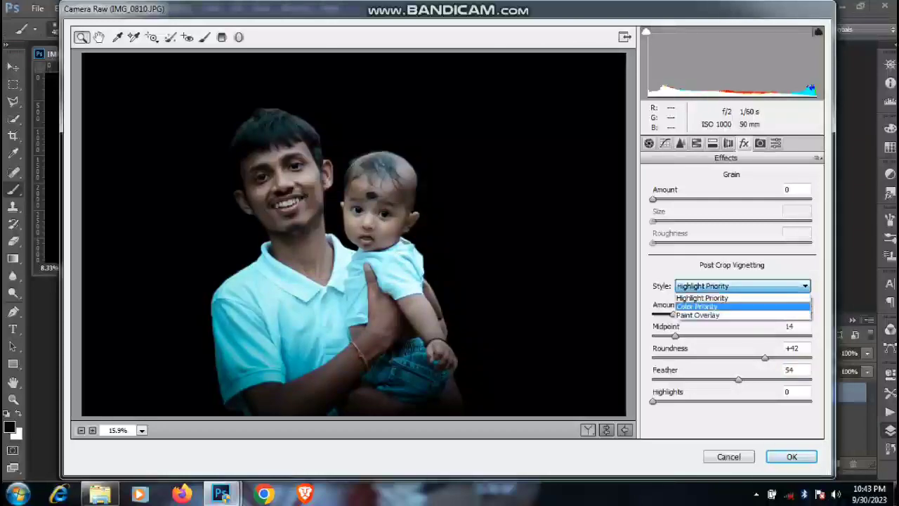
pyautogui.click(730, 307)
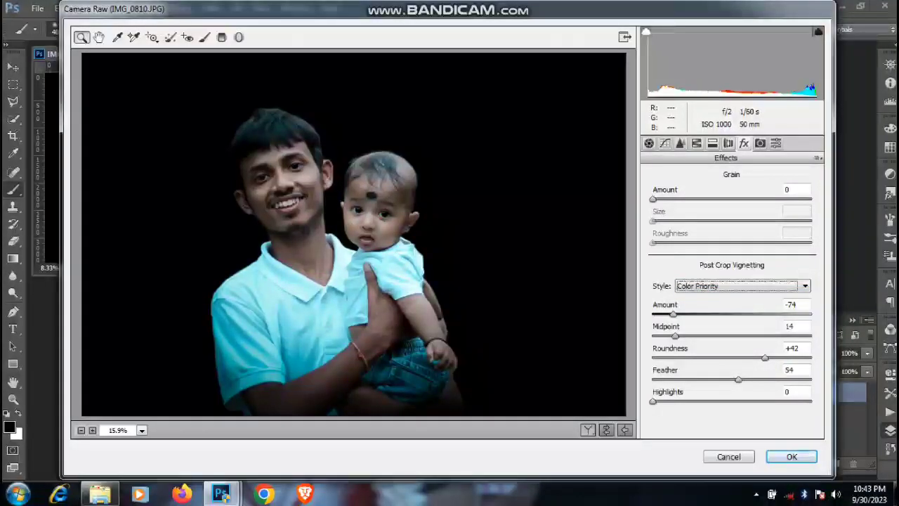
# - Sharpen the image in the Detail adjustments with an Amount of about 34, and apply the Camera Raw filter
pyautogui.moveTo(653, 199); pyautogui.dragTo(686, 197)
pyautogui.click(680, 144)
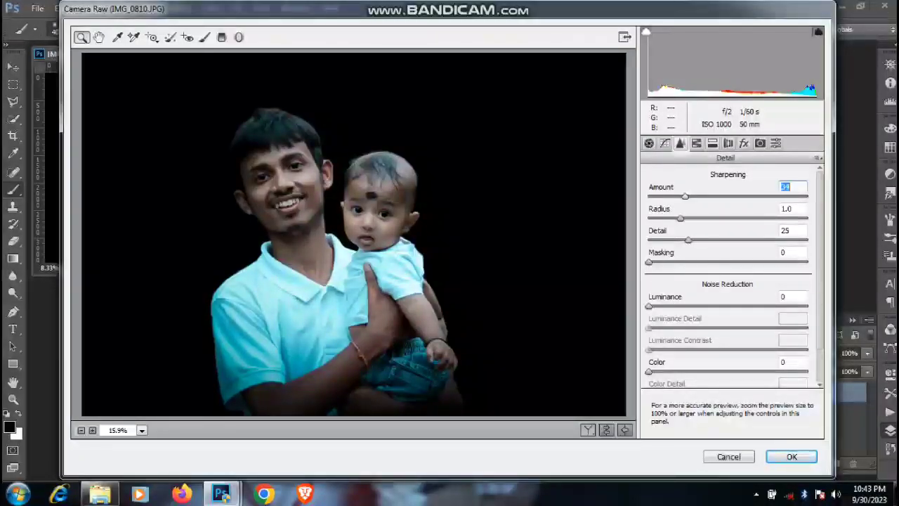
pyautogui.hotkey('shift', 'Down')
pyautogui.press('Return')
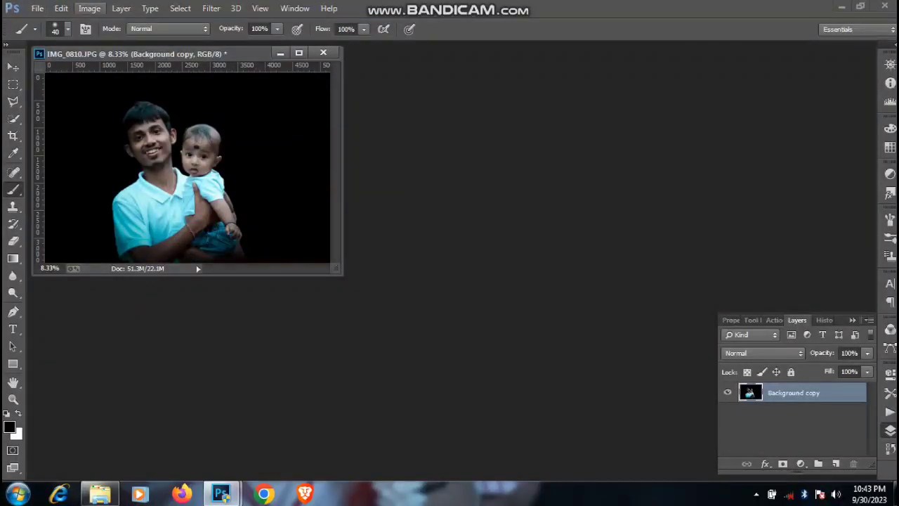
# - Enlarge the graded image to 12.5% and center its document window in the workspace to examine the result
pyautogui.moveTo(210, 55); pyautogui.dragTo(487, 143)
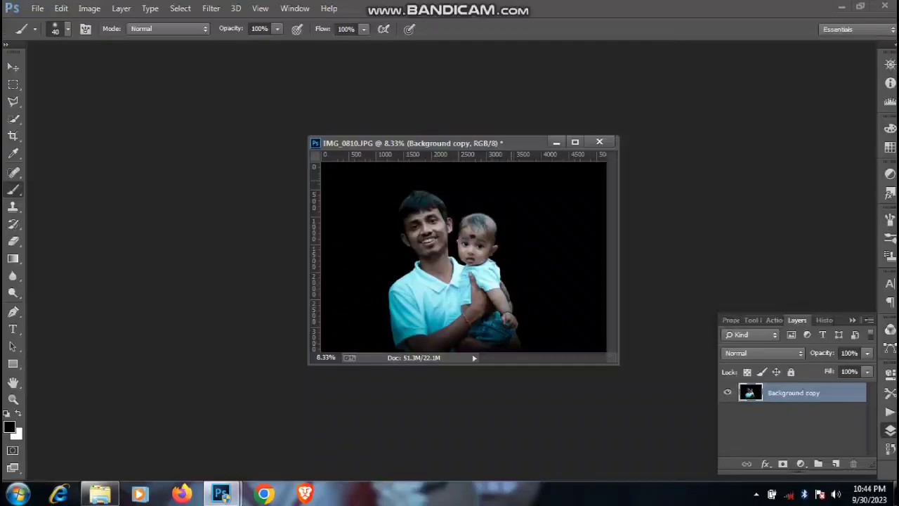
pyautogui.hotkey('ctrl', '+')
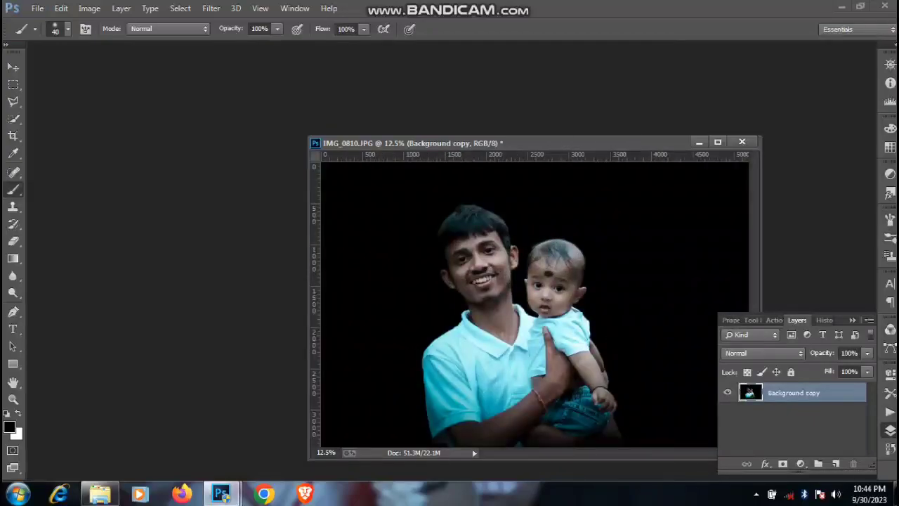
pyautogui.moveTo(534, 143); pyautogui.dragTo(381, 103)
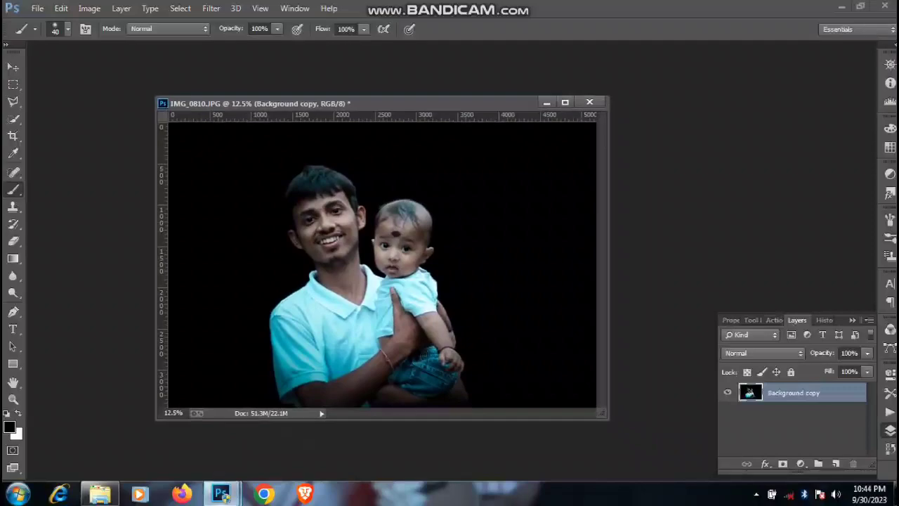